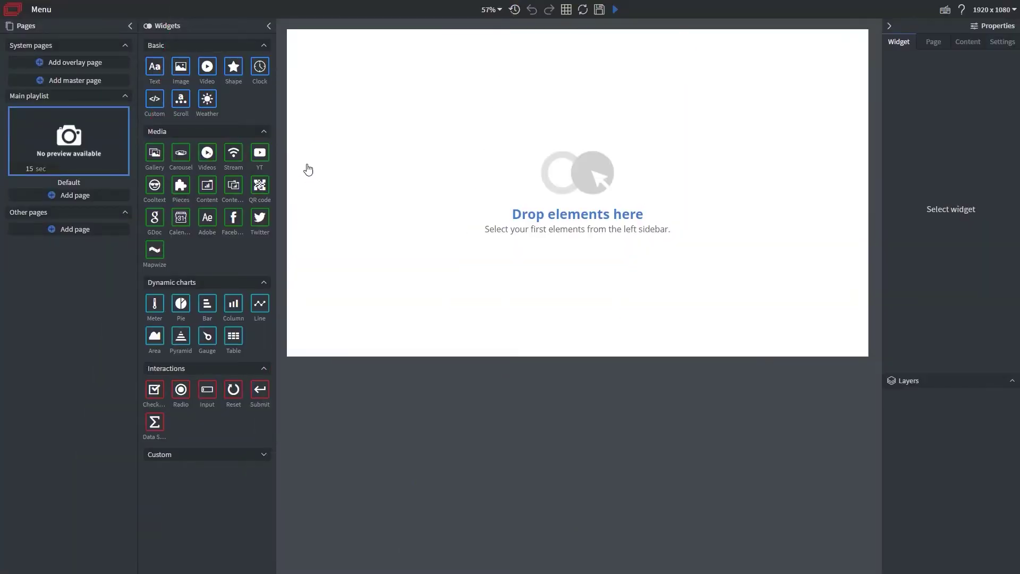
Step: Add a text element, shrink it to the top-left of the page, and make it read 'Rod's Pizza'
{"action": "left_click_drag", "start_coordinate": [155, 66], "coordinate": [410, 80]}
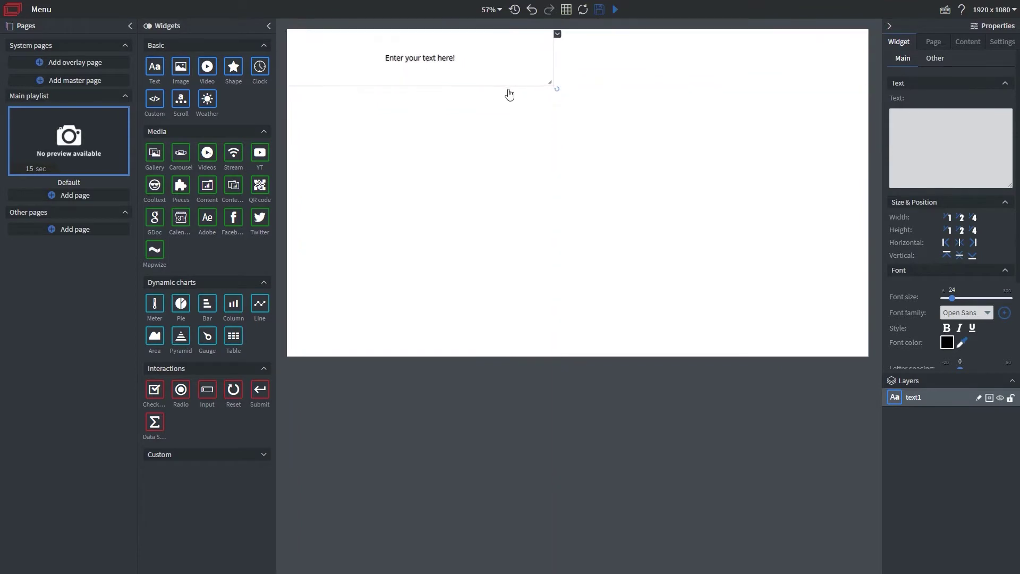
{"action": "left_click_drag", "start_coordinate": [550, 81], "coordinate": [485, 73]}
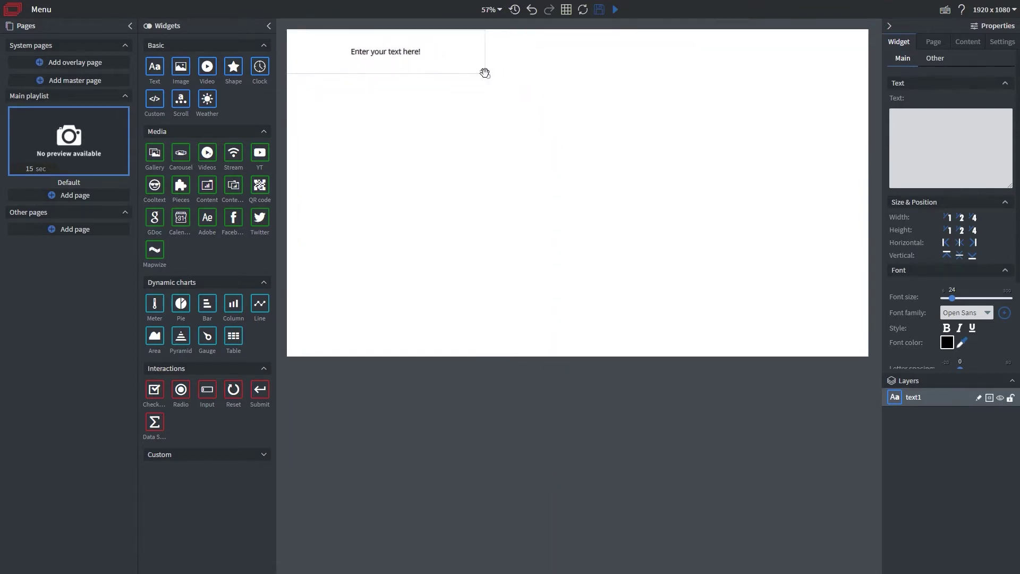
{"action": "left_click", "coordinate": [993, 123]}
{"action": "type", "text": "R"}
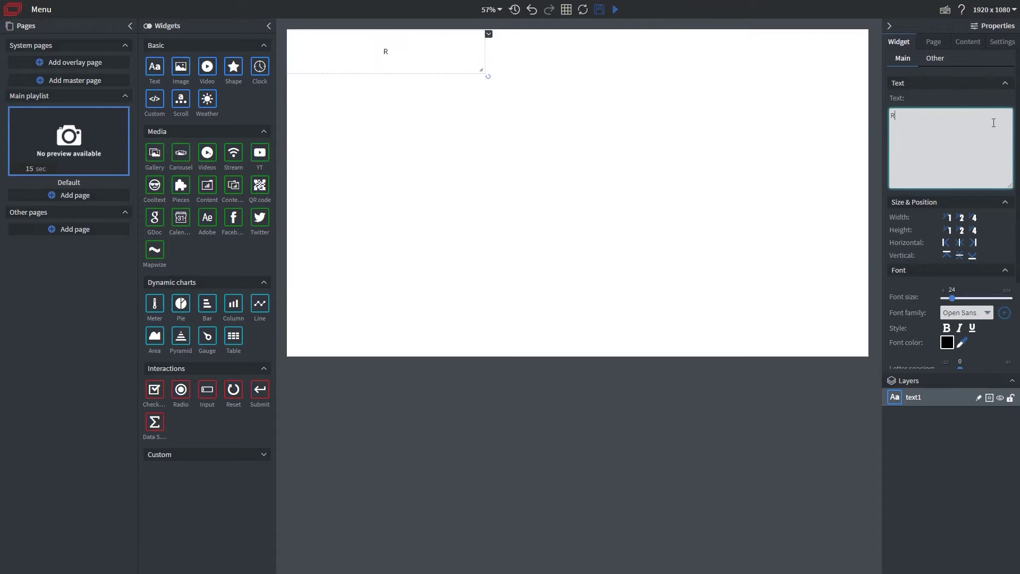
{"action": "type", "text": "od's Pizza"}
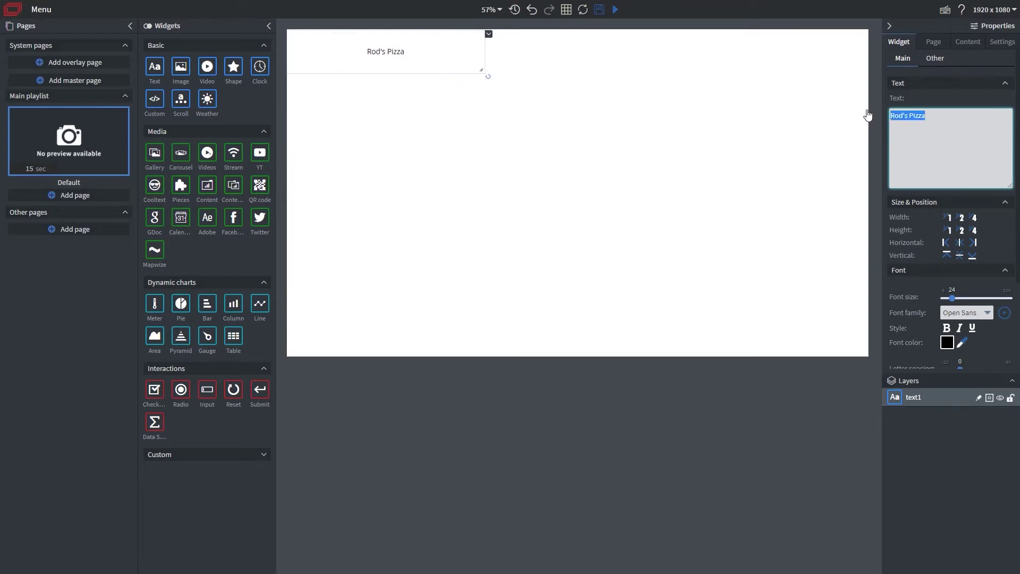
Step: Set the title font to Amazing Kids at size 99
{"action": "left_click_drag", "start_coordinate": [955, 299], "coordinate": [960, 301]}
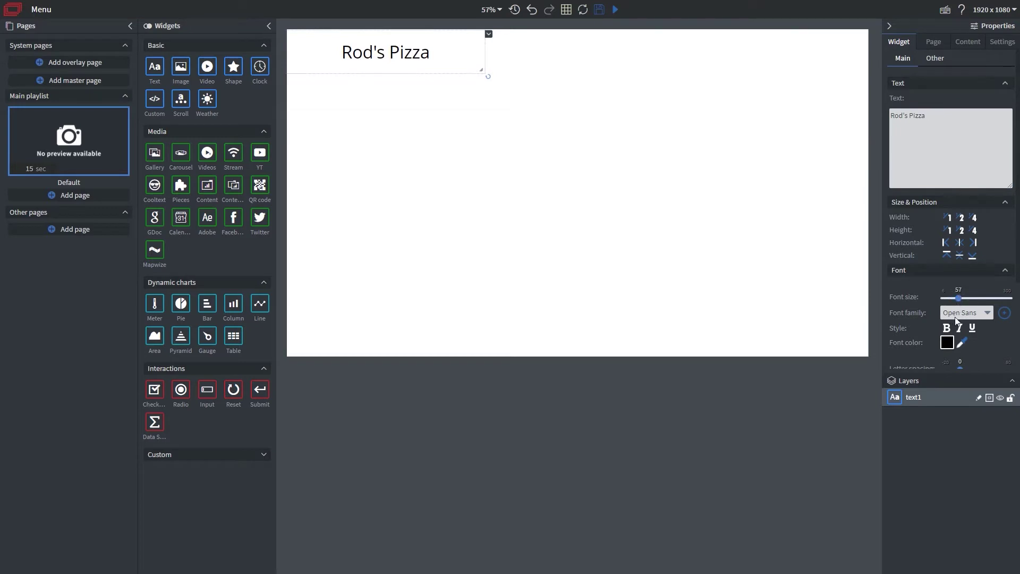
{"action": "left_click", "coordinate": [988, 313]}
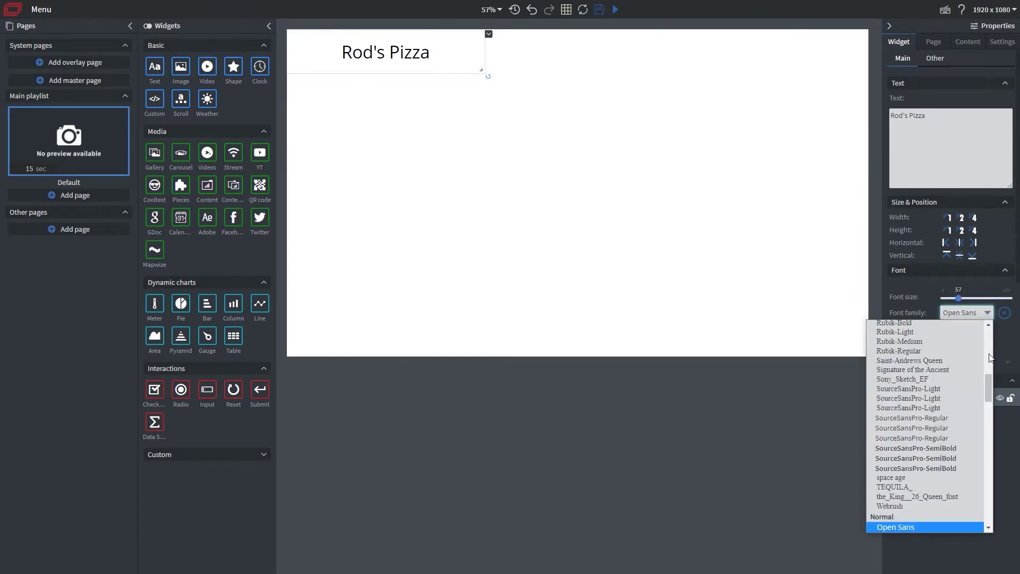
{"action": "left_click_drag", "start_coordinate": [991, 390], "coordinate": [989, 333]}
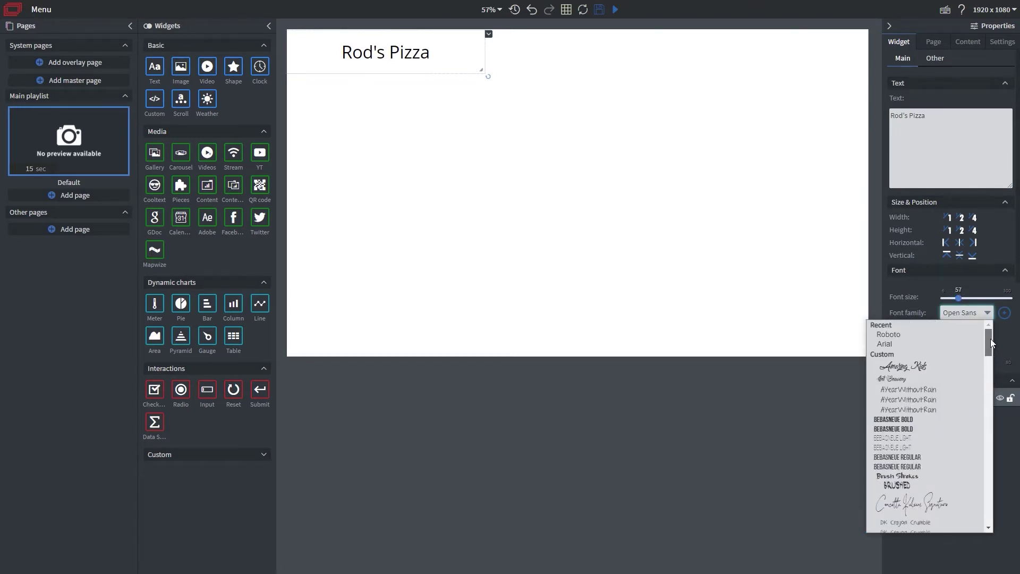
{"action": "left_click", "coordinate": [907, 374]}
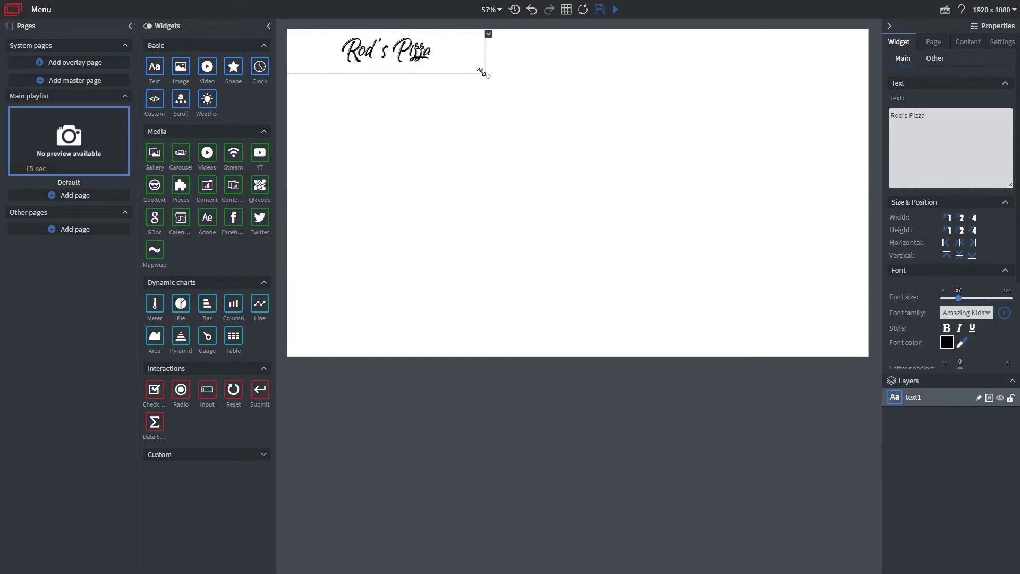
{"action": "left_click_drag", "start_coordinate": [960, 303], "coordinate": [967, 300]}
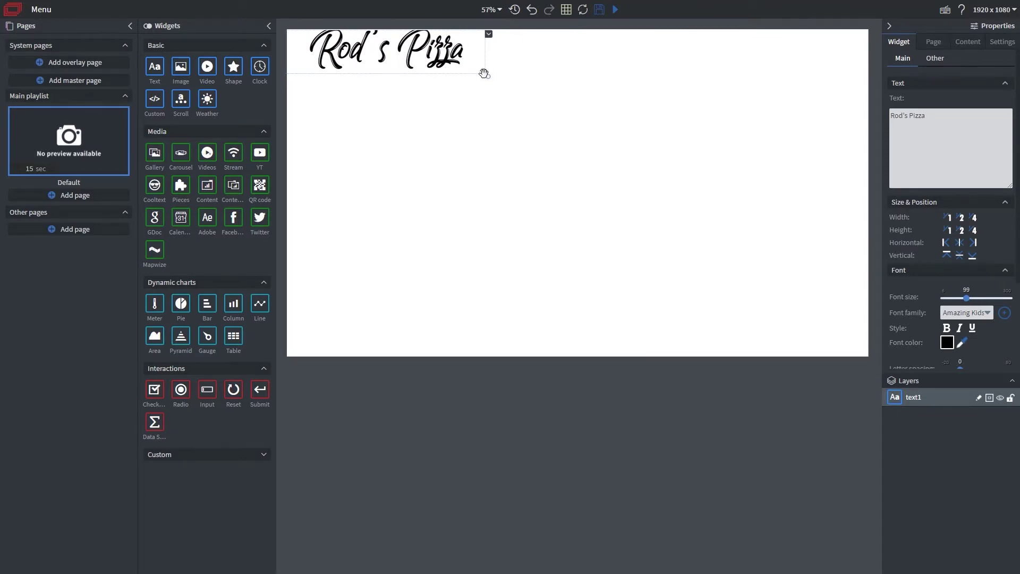
Step: Enlarge the title's text box and reposition it near the top of the page
{"action": "left_click_drag", "start_coordinate": [483, 74], "coordinate": [625, 104]}
{"action": "left_click", "coordinate": [526, 106]}
{"action": "left_click_drag", "start_coordinate": [506, 76], "coordinate": [497, 37]}
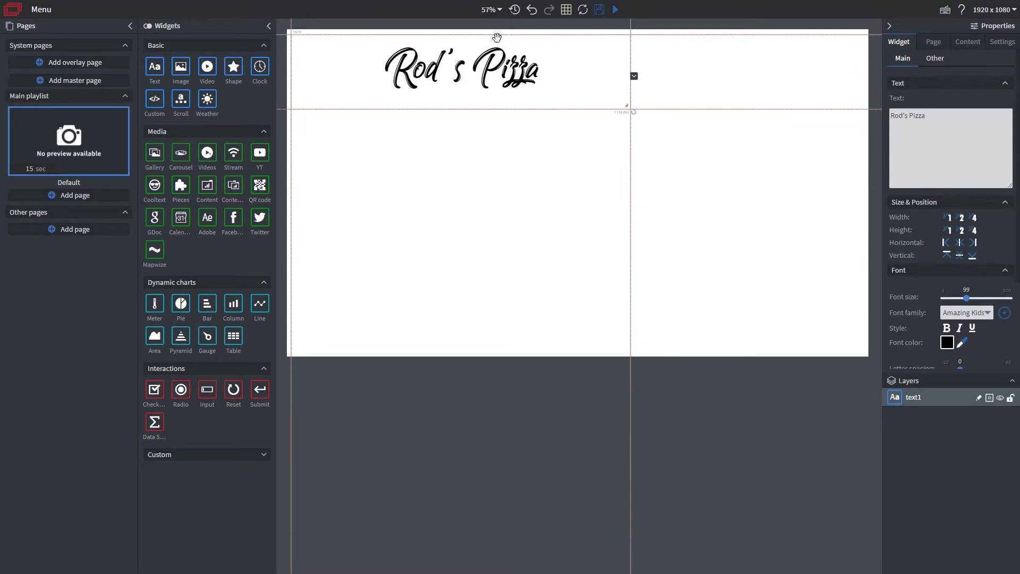
{"action": "left_click", "coordinate": [611, 323]}
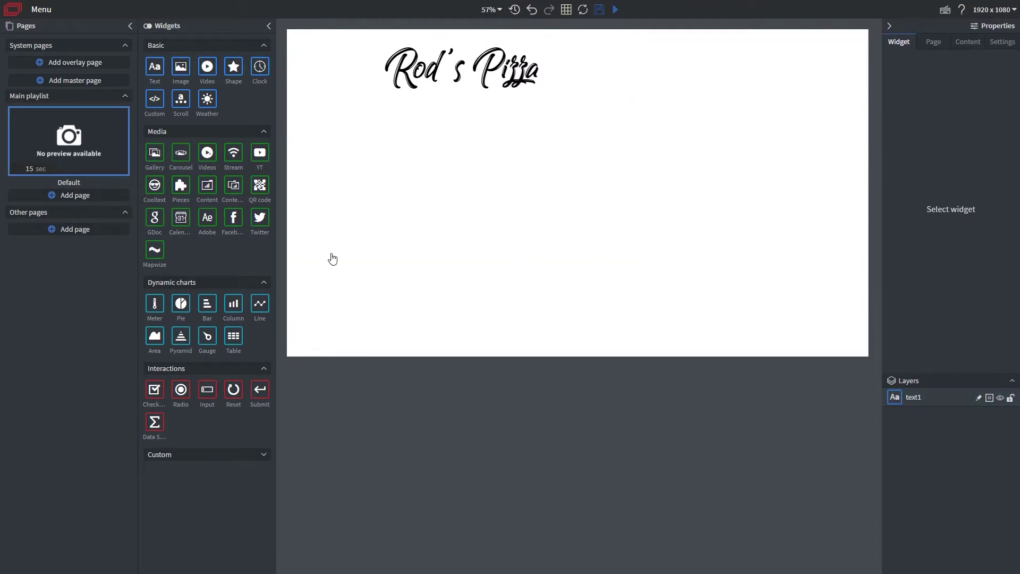
Step: Add an image placeholder, enlarge it and move it under the title
{"action": "left_click", "coordinate": [400, 181]}
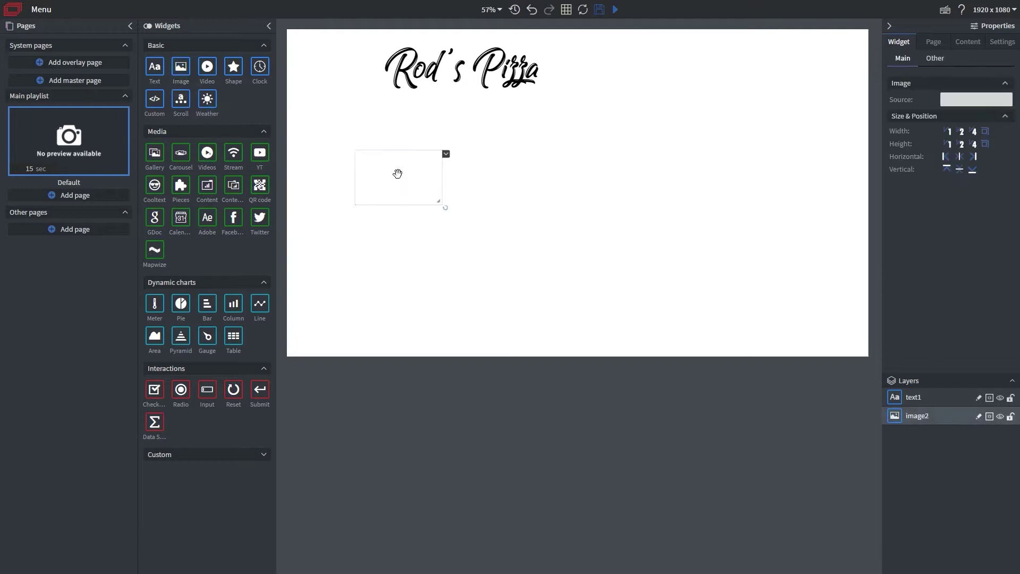
{"action": "left_click_drag", "start_coordinate": [437, 200], "coordinate": [560, 338]}
{"action": "left_click_drag", "start_coordinate": [543, 290], "coordinate": [489, 237]}
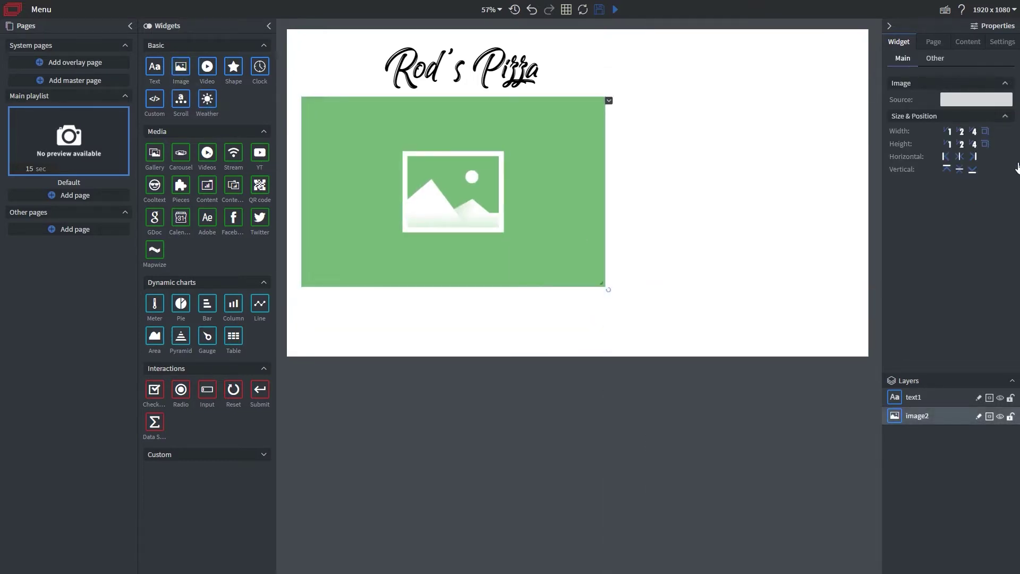
Step: Make the image half the page width, aligned left and top, with the title layered in front
{"action": "left_click", "coordinate": [960, 132]}
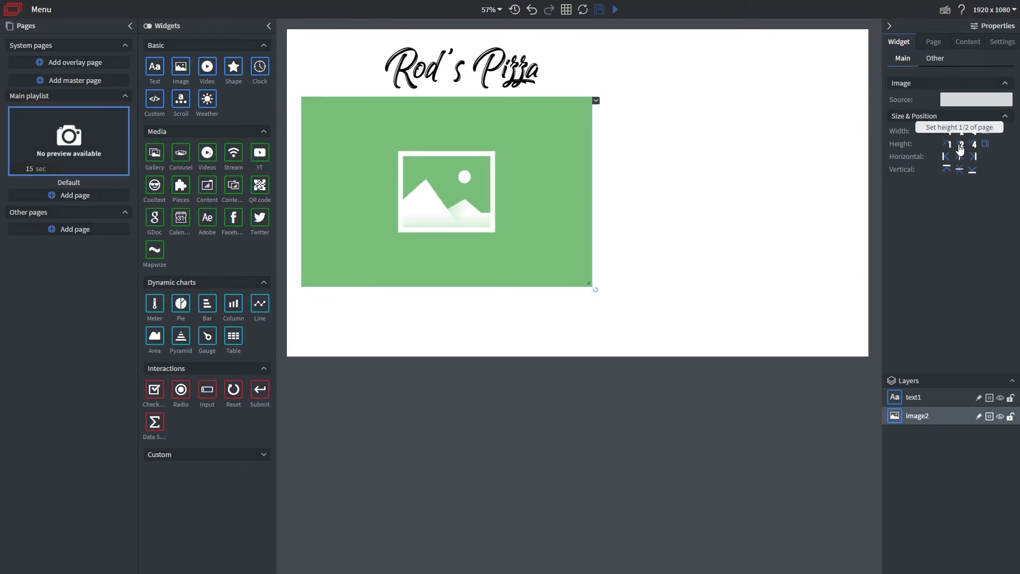
{"action": "left_click", "coordinate": [956, 146]}
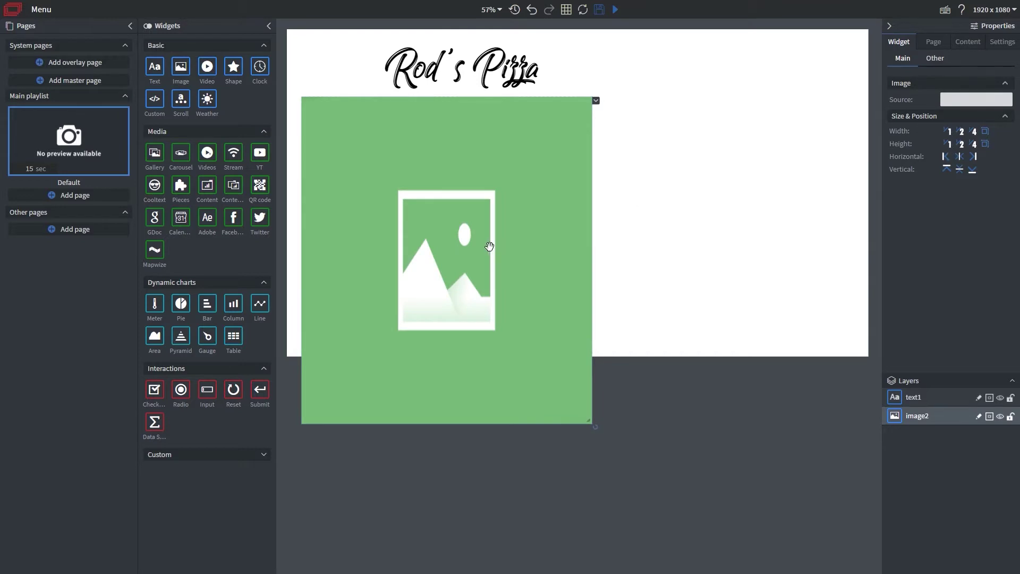
{"action": "left_click", "coordinate": [946, 158]}
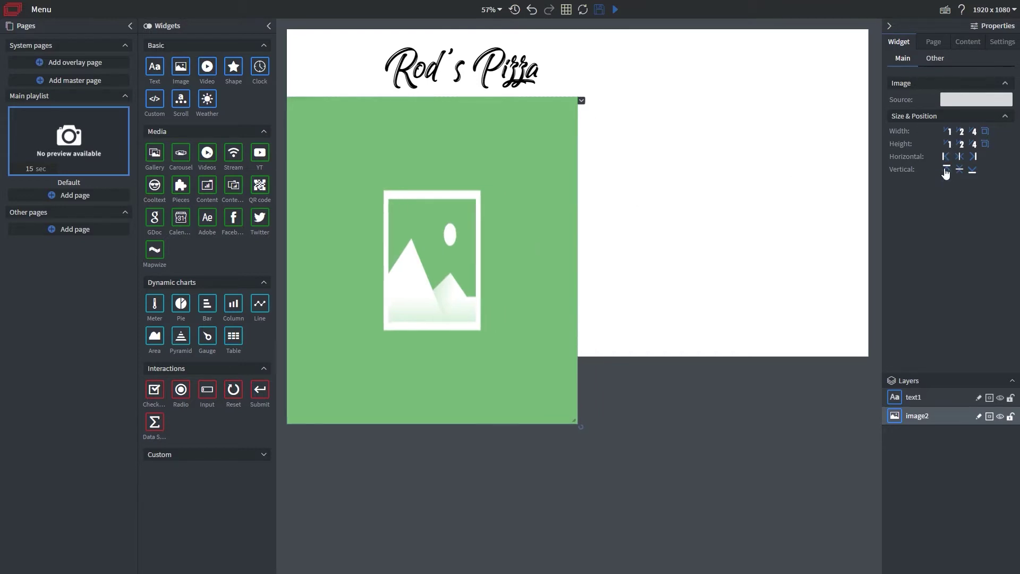
{"action": "left_click", "coordinate": [947, 170]}
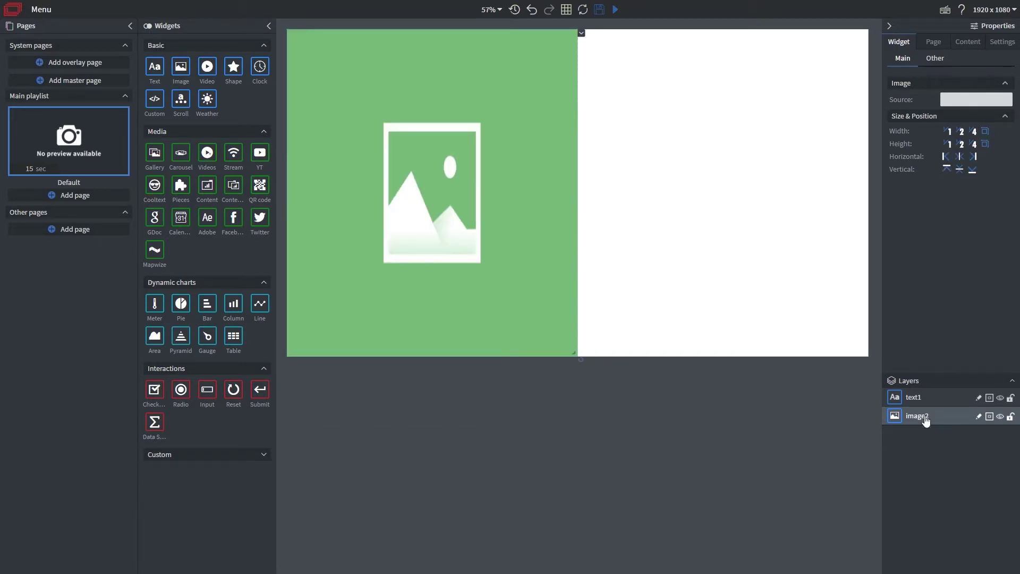
{"action": "left_click_drag", "start_coordinate": [925, 420], "coordinate": [925, 400]}
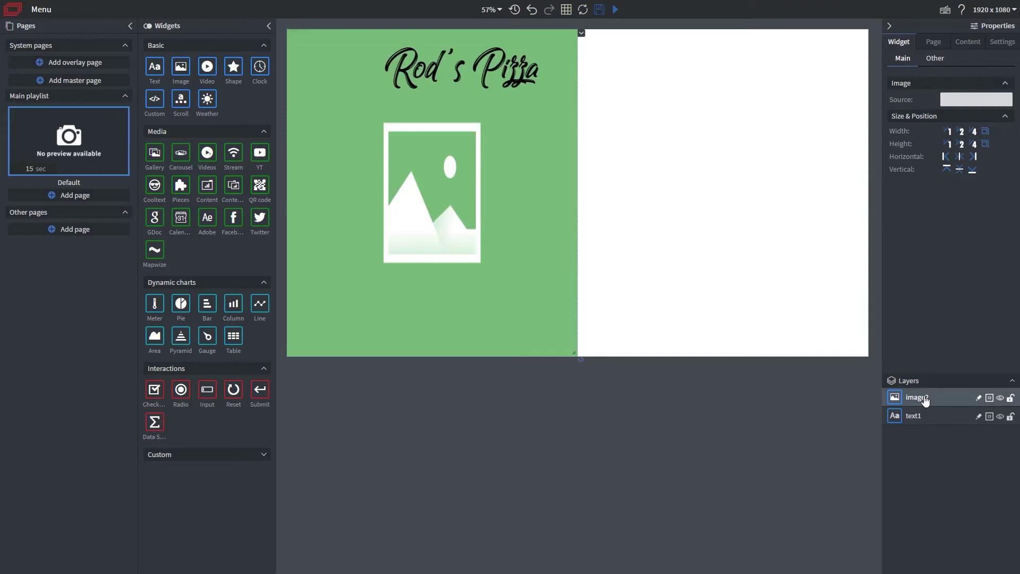
Step: Load 0j5had.jpg from the Other folder into the image and stretch it to full page height
{"action": "left_click", "coordinate": [957, 106]}
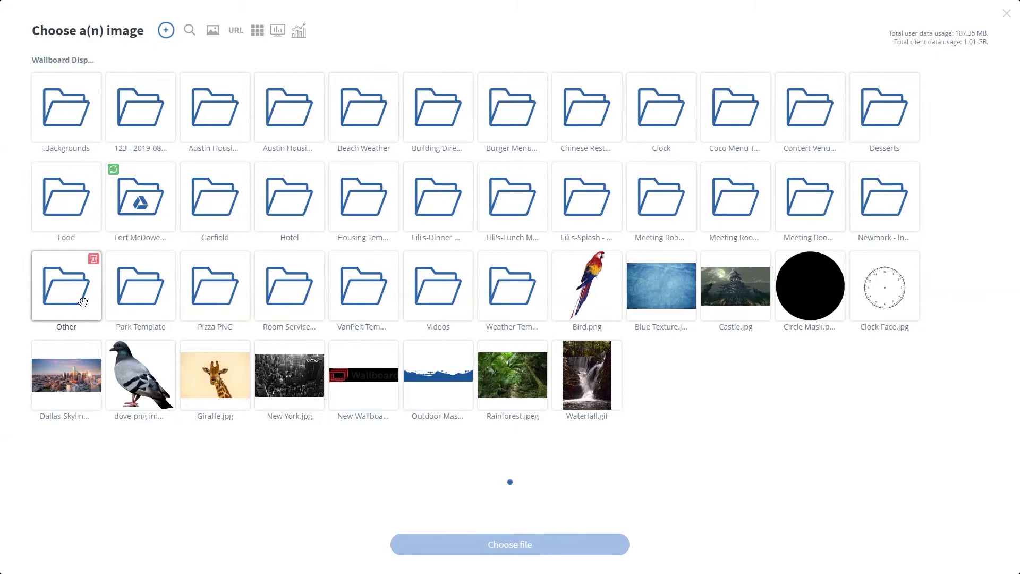
{"action": "left_click", "coordinate": [82, 301]}
{"action": "double_click", "coordinate": [80, 126]}
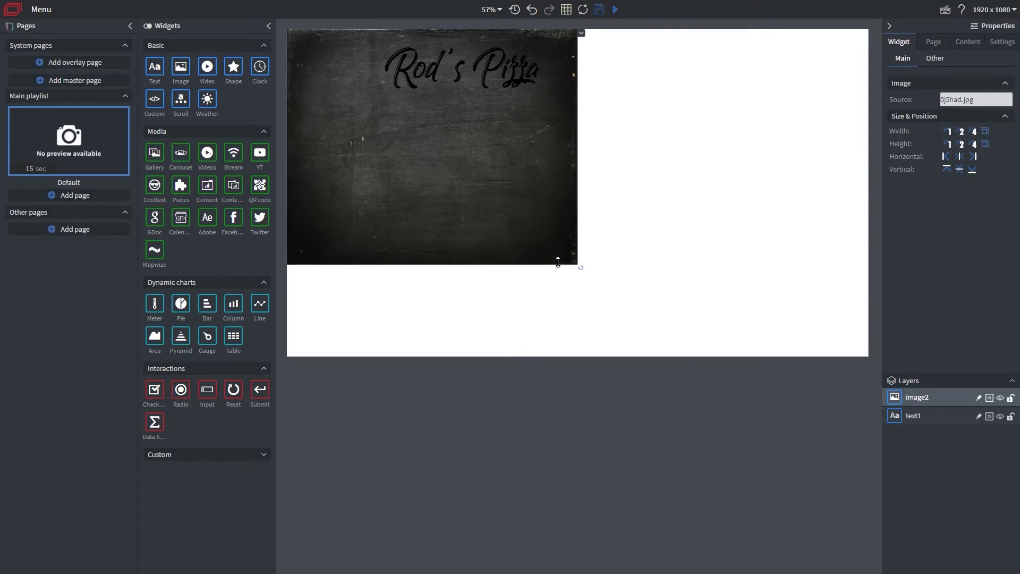
{"action": "left_click", "coordinate": [948, 146]}
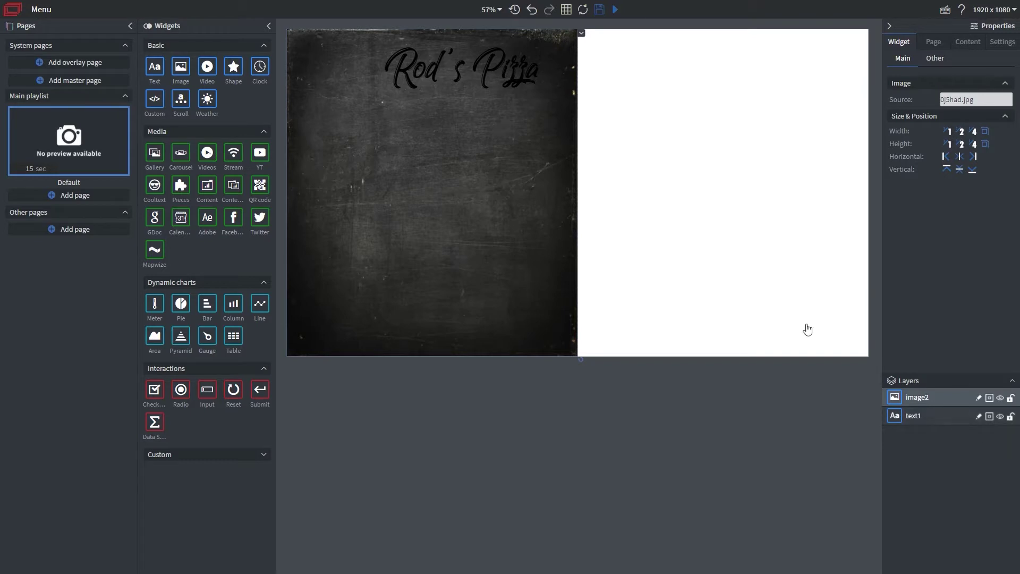
{"action": "left_click", "coordinate": [486, 65]}
Step: Narrow the title box and colour it white, then add a new text element on the chalkboard
{"action": "left_click_drag", "start_coordinate": [635, 73], "coordinate": [570, 68]}
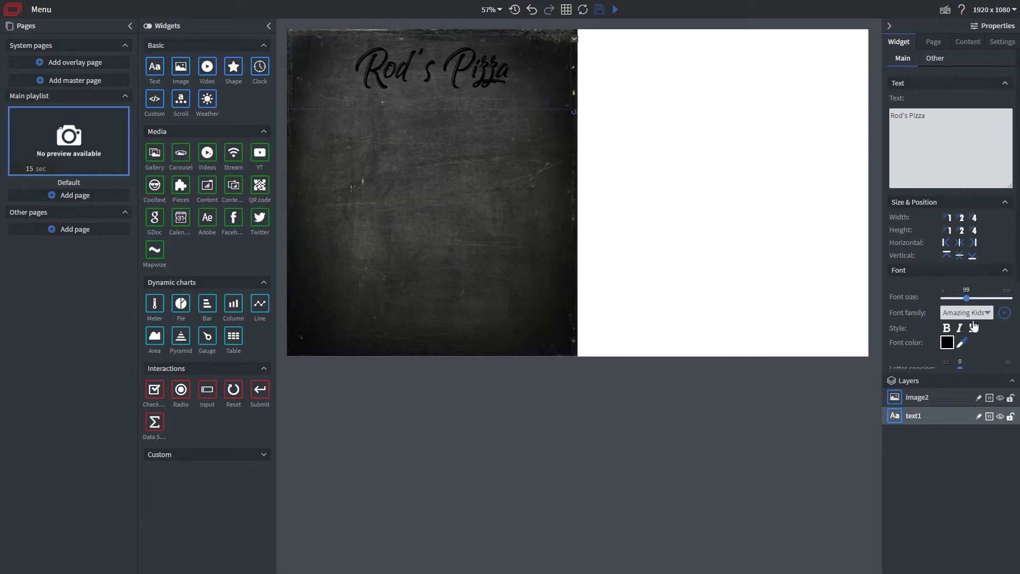
{"action": "left_click", "coordinate": [947, 343]}
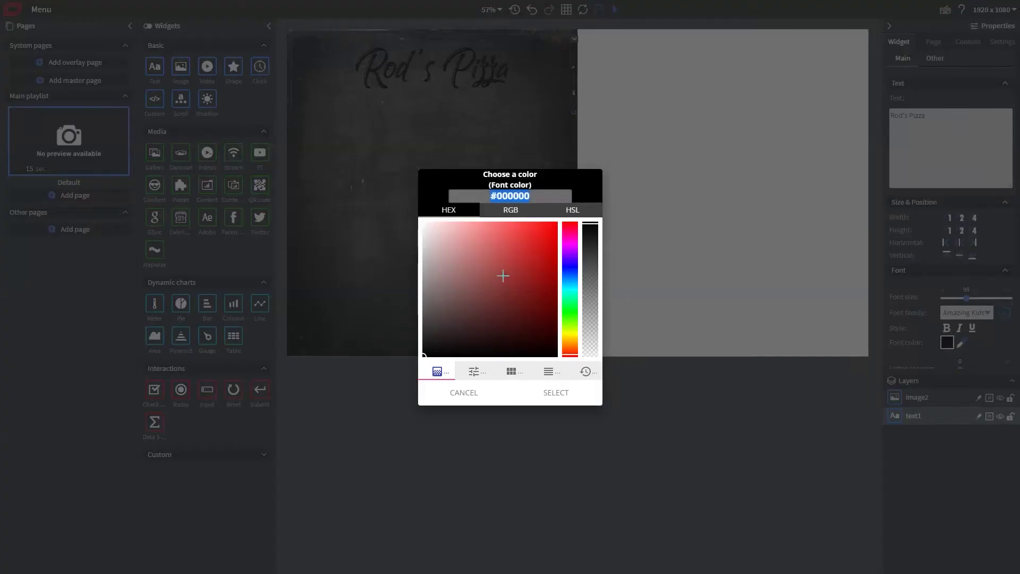
{"action": "left_click", "coordinate": [562, 401]}
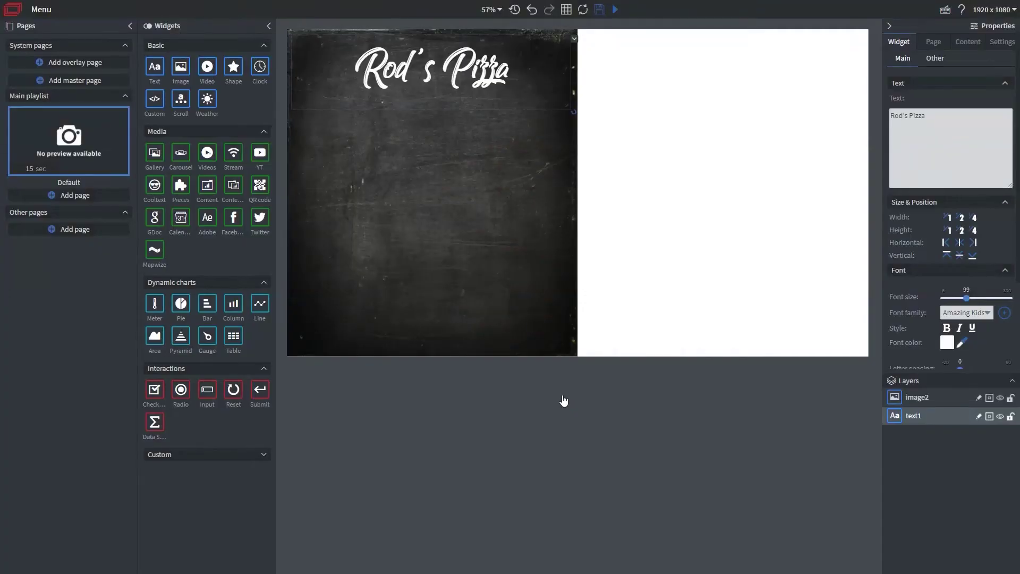
{"action": "left_click_drag", "start_coordinate": [152, 86], "coordinate": [425, 168]}
Step: Make the new text read Pepperoni Pizza in white (#fffefe)
{"action": "left_click", "coordinate": [976, 122]}
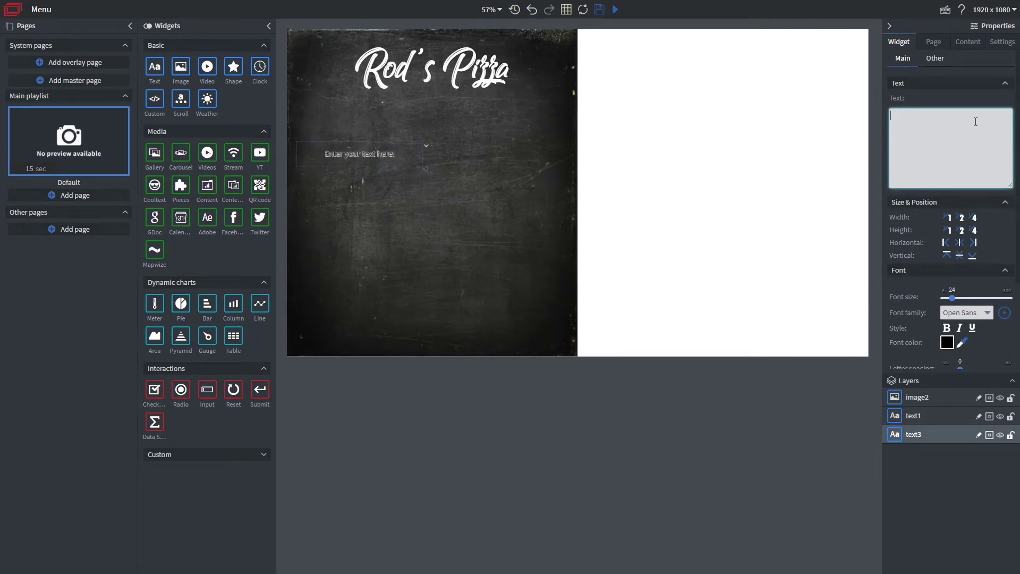
{"action": "type", "text": "Pepperoni Pizza"}
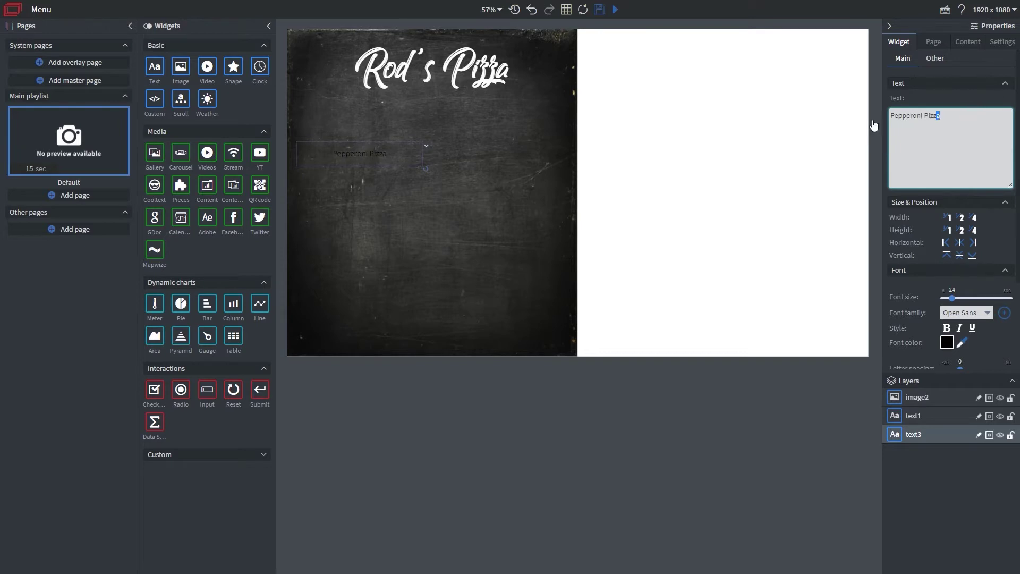
{"action": "left_click", "coordinate": [967, 135]}
{"action": "left_click", "coordinate": [948, 342]}
{"action": "left_click_drag", "start_coordinate": [480, 270], "coordinate": [325, 181]}
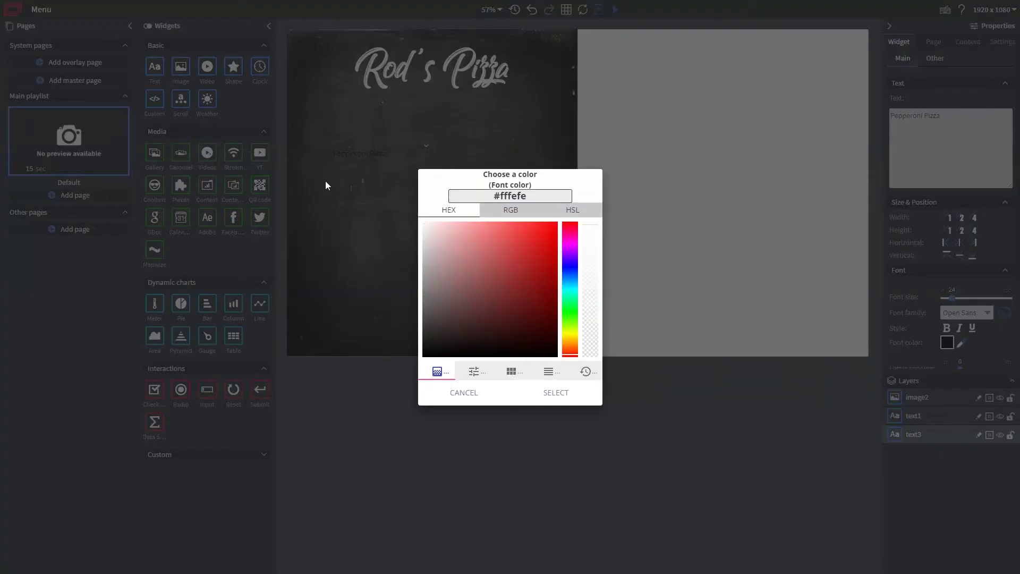
{"action": "left_click", "coordinate": [548, 400]}
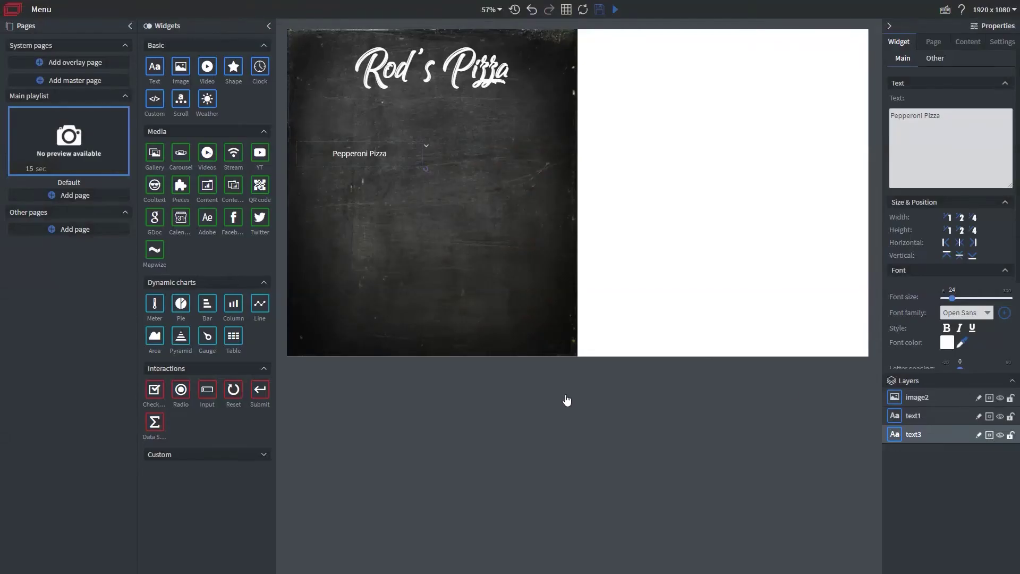
Step: Set the label to Brush Strokes at size 46 and move it up and left under the title
{"action": "left_click", "coordinate": [988, 314]}
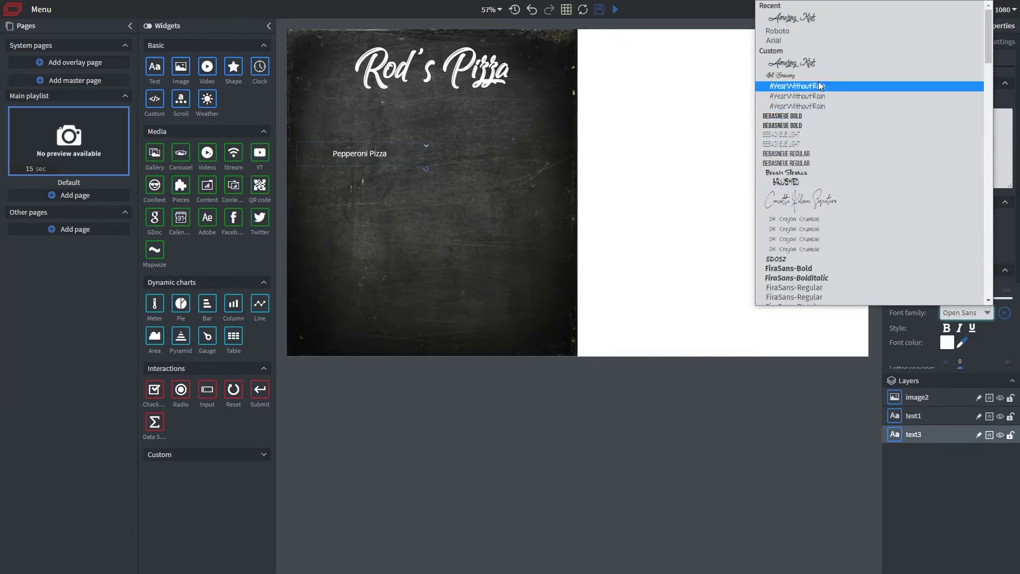
{"action": "left_click", "coordinate": [816, 182]}
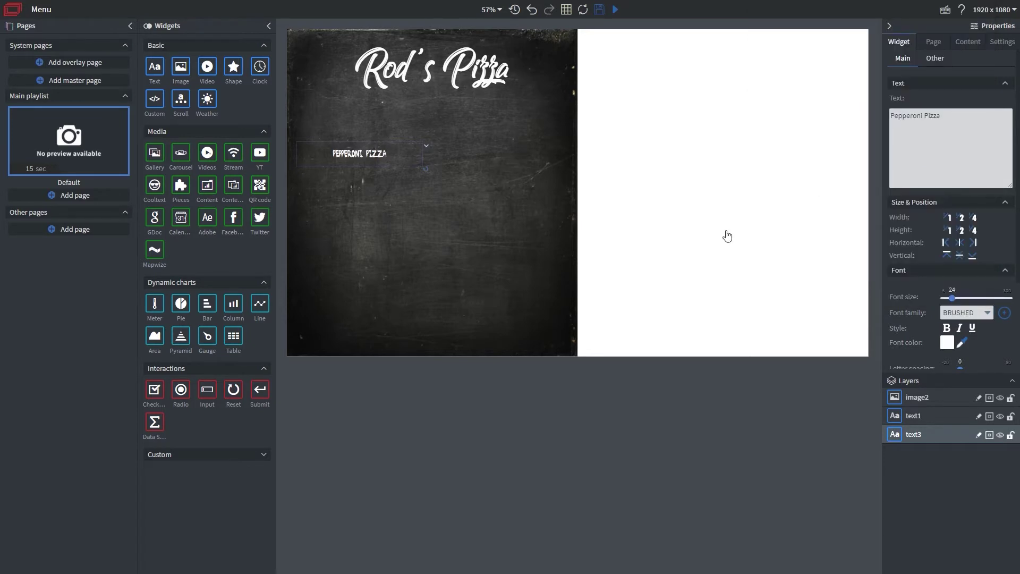
{"action": "left_click_drag", "start_coordinate": [956, 299], "coordinate": [958, 300]}
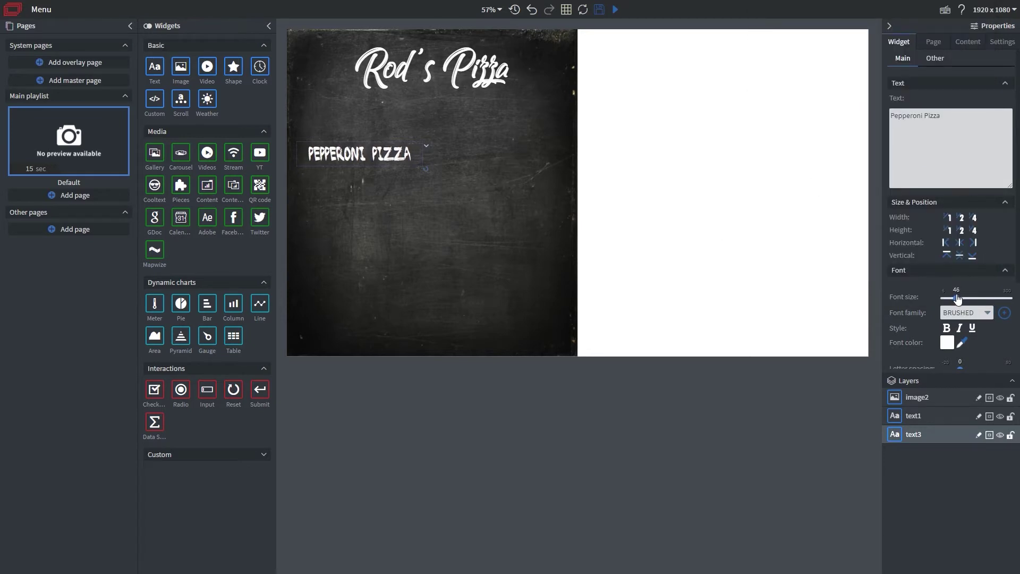
{"action": "left_click", "coordinate": [960, 313]}
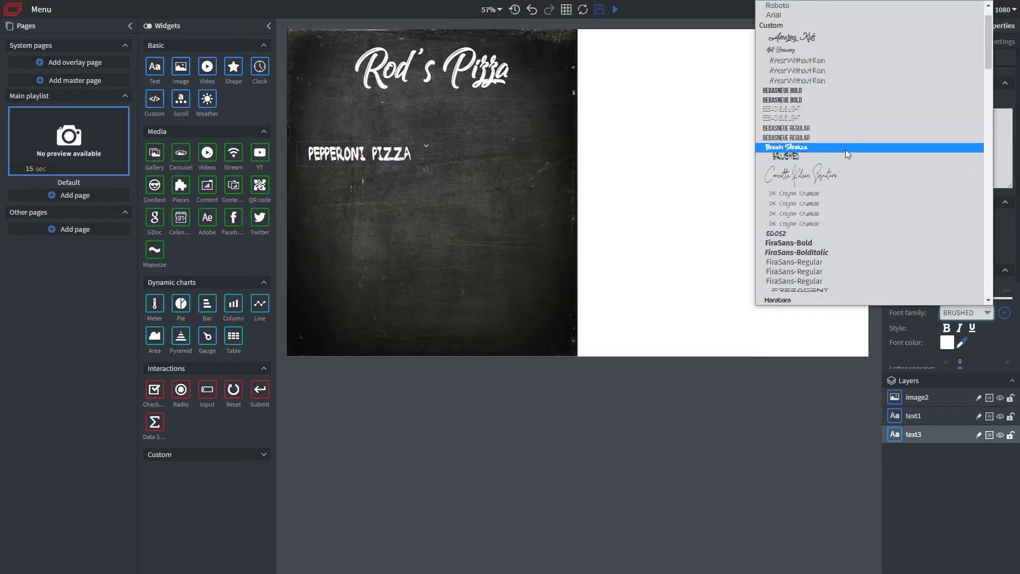
{"action": "left_click", "coordinate": [846, 148]}
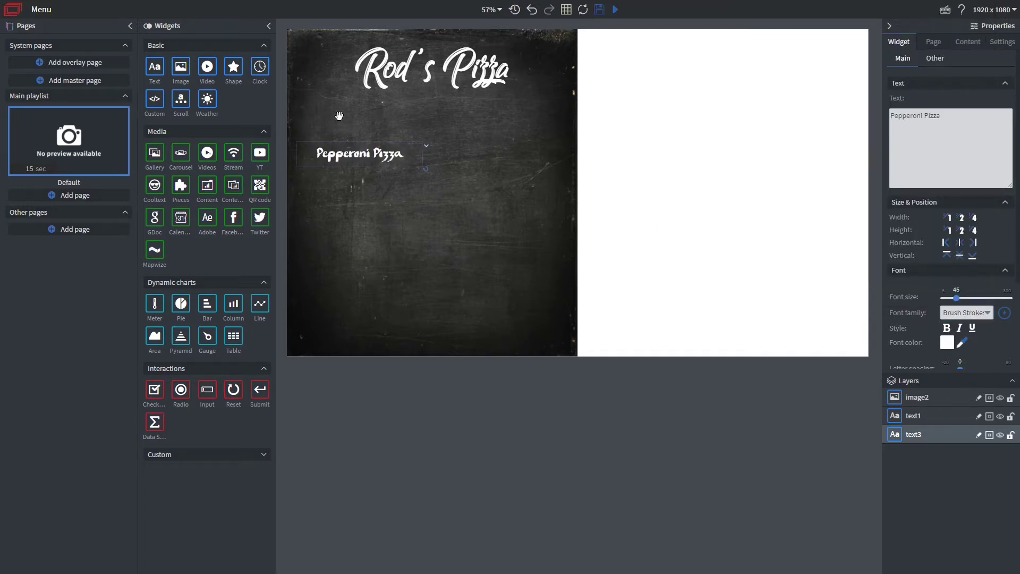
{"action": "left_click_drag", "start_coordinate": [362, 155], "coordinate": [356, 137]}
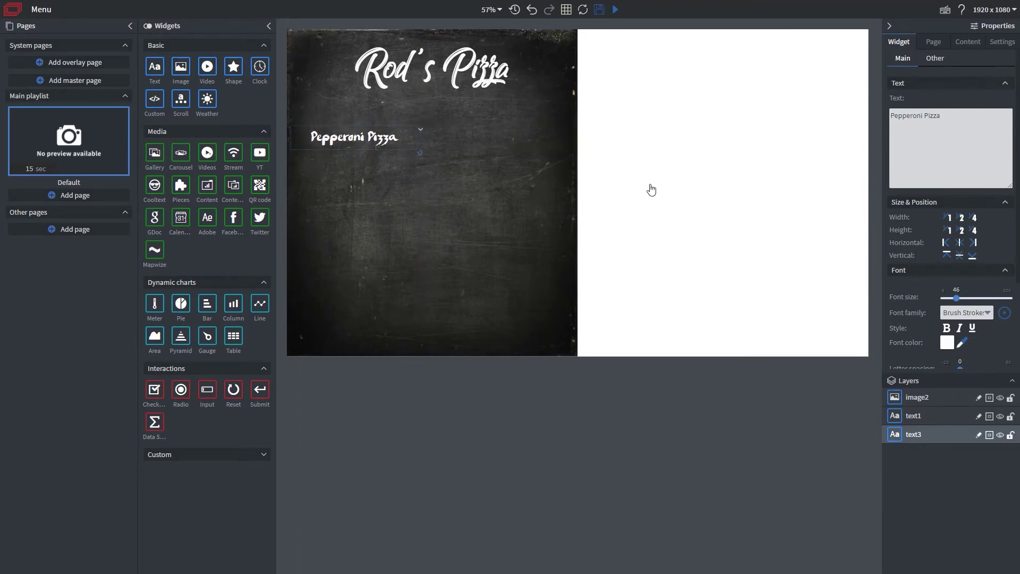
Step: Paste two copies of the label down the board and rename them Cheese Pizza and Supreme Pizza
{"action": "key", "text": "ctrl+v"}
{"action": "key", "text": "ctrl+v"}
{"action": "left_click_drag", "start_coordinate": [354, 142], "coordinate": [355, 312]}
{"action": "left_click_drag", "start_coordinate": [364, 140], "coordinate": [361, 212]}
{"action": "left_click_drag", "start_coordinate": [353, 311], "coordinate": [354, 285]}
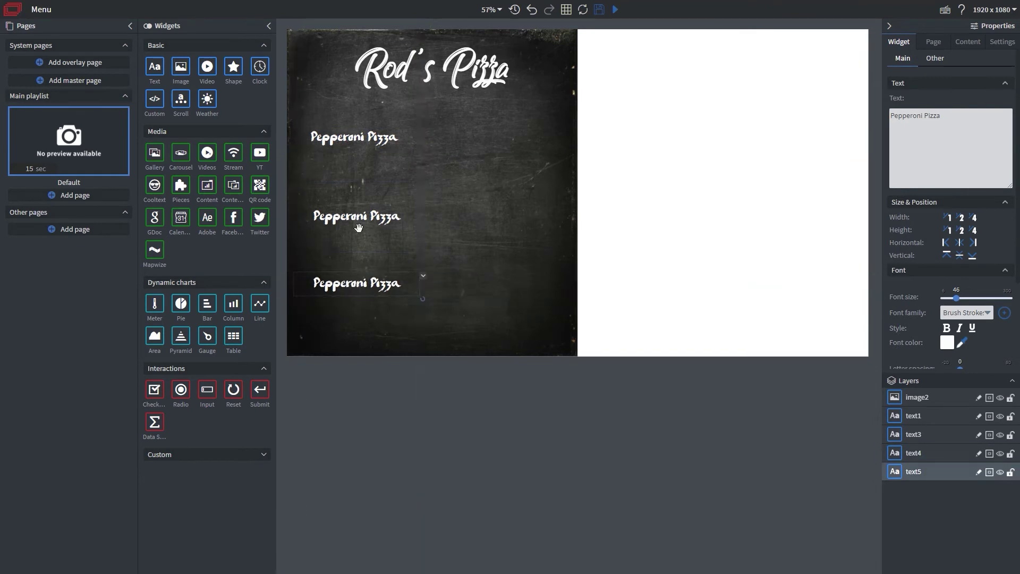
{"action": "left_click_drag", "start_coordinate": [357, 217], "coordinate": [356, 200]}
{"action": "left_click_drag", "start_coordinate": [364, 285], "coordinate": [367, 263]}
{"action": "left_click", "coordinate": [400, 195]}
{"action": "left_click_drag", "start_coordinate": [922, 115], "coordinate": [852, 119]}
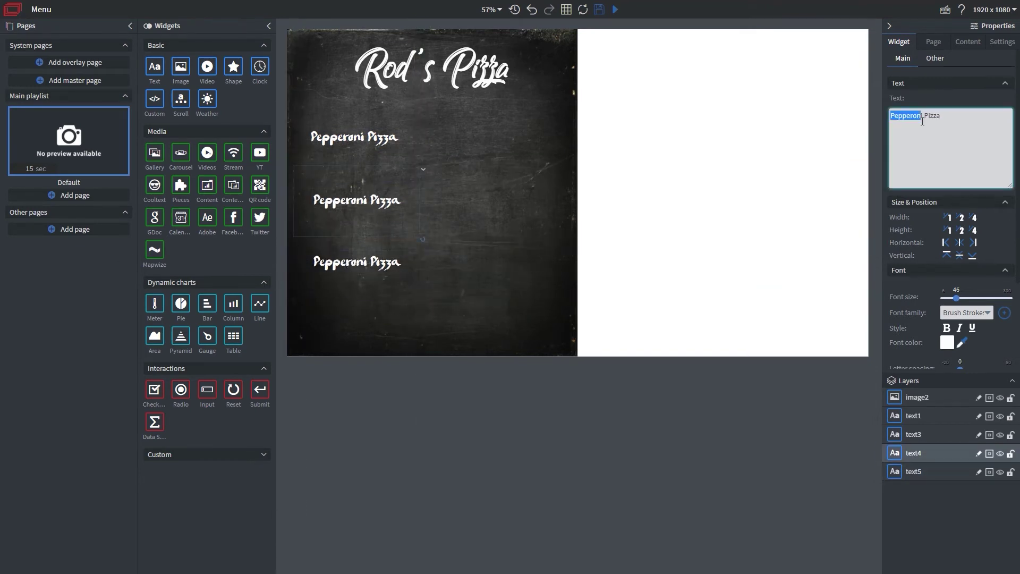
{"action": "type", "text": "Cheese"}
{"action": "left_click", "coordinate": [356, 262]}
{"action": "left_click_drag", "start_coordinate": [921, 115], "coordinate": [876, 115]}
{"action": "type", "text": "Supreme"}
{"action": "left_click_drag", "start_coordinate": [364, 269], "coordinate": [359, 269]}
Step: Create a $8.95 price from a label copy in Amazing Kids at size 26
{"action": "left_click", "coordinate": [366, 139]}
{"action": "key", "text": "ctrl+c"}
{"action": "key", "text": "ctrl+v"}
{"action": "left_click_drag", "start_coordinate": [367, 141], "coordinate": [424, 141]}
{"action": "left_click", "coordinate": [957, 118]}
{"action": "type", "text": "$8.95"}
{"action": "left_click_drag", "start_coordinate": [941, 117], "coordinate": [637, 121]}
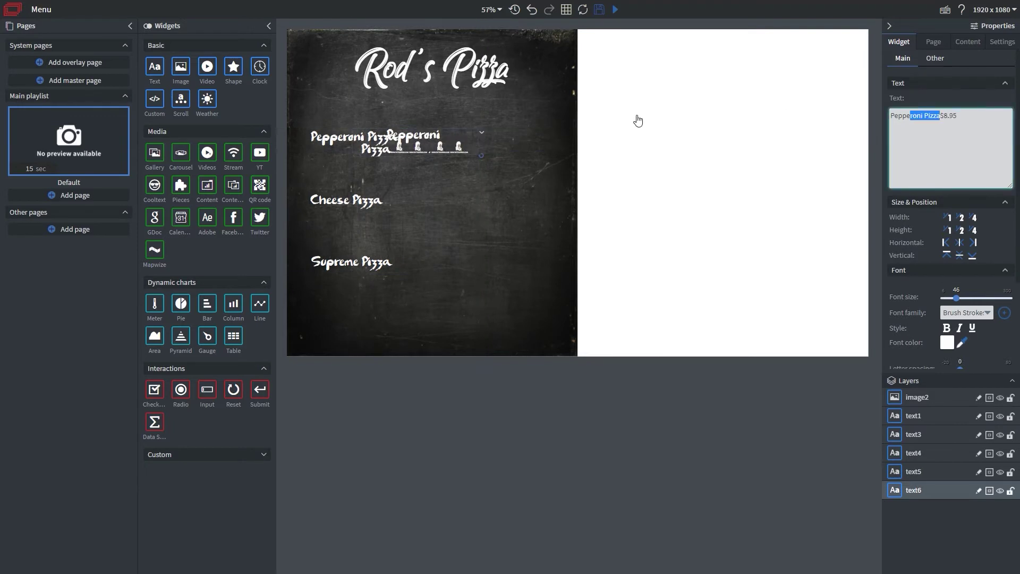
{"action": "key", "text": "BackSpace"}
{"action": "left_click_drag", "start_coordinate": [420, 143], "coordinate": [489, 143]}
{"action": "left_click", "coordinate": [967, 313]}
{"action": "left_click", "coordinate": [861, 159]}
{"action": "left_click_drag", "start_coordinate": [957, 298], "coordinate": [953, 298]}
{"action": "left_click_drag", "start_coordinate": [513, 144], "coordinate": [451, 249]}
Step: Fine-tune the $8.95 price's position beside Pepperoni Pizza
{"action": "scroll", "coordinate": [931, 114], "scroll_direction": "down", "scroll_amount": 2}
{"action": "left_click", "coordinate": [936, 58]}
{"action": "left_click", "coordinate": [960, 182]}
{"action": "left_click", "coordinate": [998, 178]}
Step: Copy the price and place the copy beside Cheese Pizza
{"action": "left_click", "coordinate": [431, 138]}
{"action": "key", "text": "ctrl+c"}
{"action": "key", "text": "ctrl+v"}
{"action": "left_click", "coordinate": [960, 182]}
{"action": "left_click", "coordinate": [998, 182]}
{"action": "left_click", "coordinate": [532, 10]}
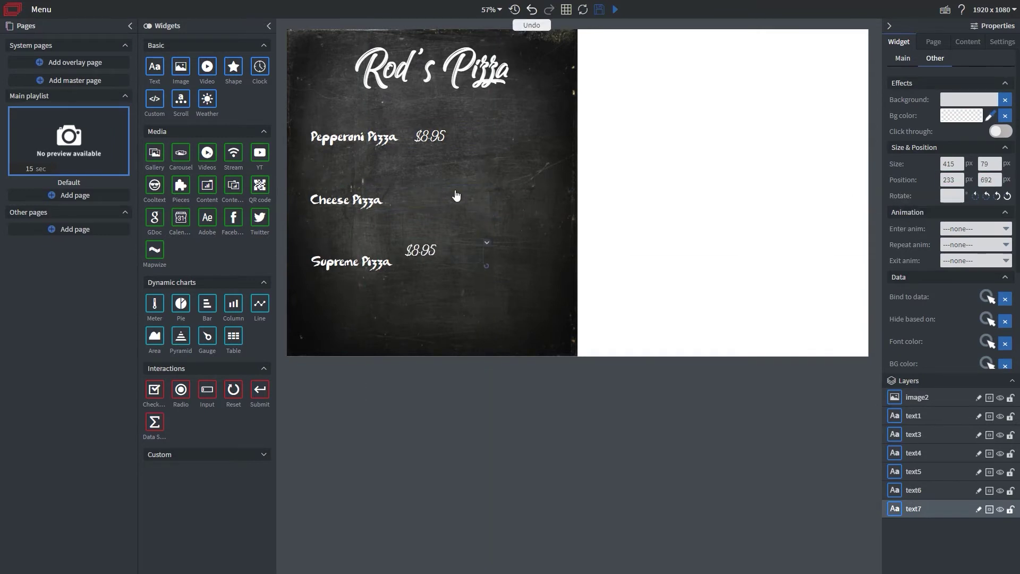
{"action": "left_click", "coordinate": [430, 196]}
Step: Paste another price copy and position it beside Supreme Pizza
{"action": "key", "text": "ctrl+c"}
{"action": "key", "text": "ctrl+v"}
{"action": "left_click_drag", "start_coordinate": [431, 197], "coordinate": [428, 262]}
{"action": "left_click", "coordinate": [960, 182]}
{"action": "left_click", "coordinate": [959, 182]}
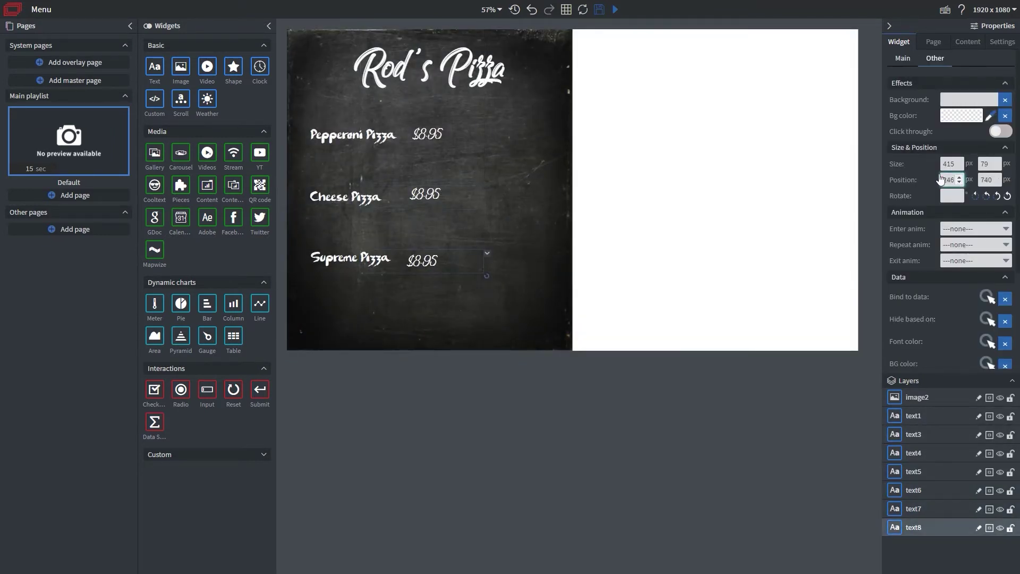
{"action": "left_click", "coordinate": [998, 182]}
{"action": "left_click", "coordinate": [960, 177]}
Step: Change the copied prices to $7.95 for Cheese and $9.95 for Supreme
{"action": "left_click", "coordinate": [425, 195]}
{"action": "left_click", "coordinate": [903, 59]}
{"action": "left_click_drag", "start_coordinate": [898, 116], "coordinate": [894, 116]}
{"action": "type", "text": "7"}
{"action": "left_click", "coordinate": [424, 259]}
{"action": "type", "text": "9"}
{"action": "left_click", "coordinate": [426, 194]}
{"action": "left_click", "coordinate": [913, 490]}
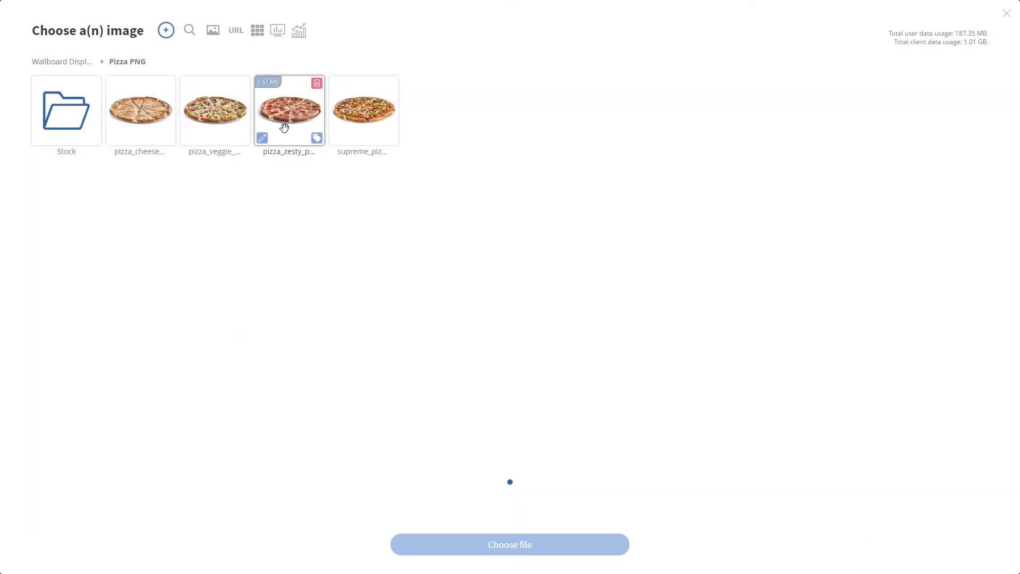
Step: Insert the pepperoni pizza photo and paste copies down the Cheese and Supreme rows
{"action": "double_click", "coordinate": [283, 123]}
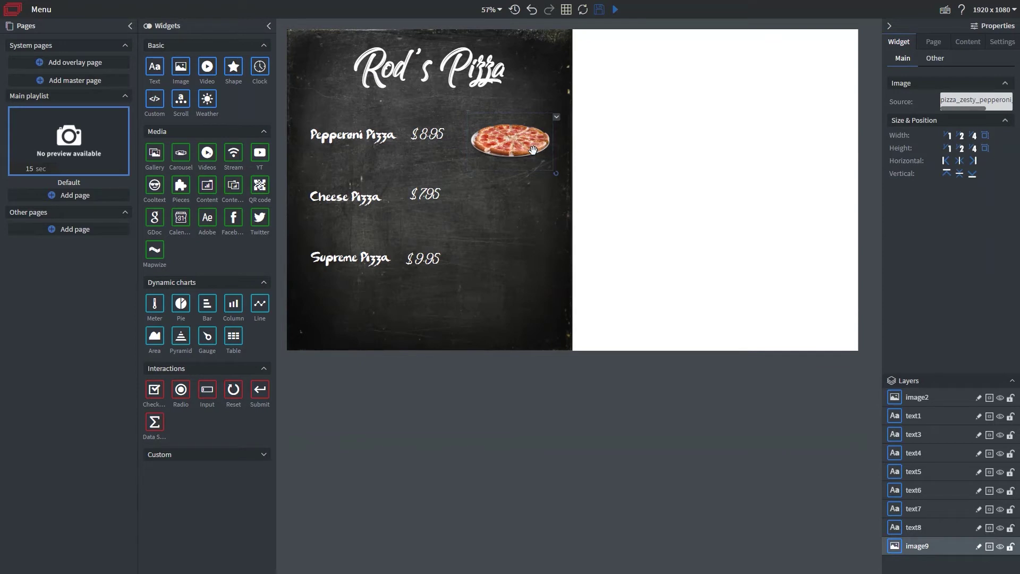
{"action": "key", "text": "ctrl+v"}
{"action": "left_click_drag", "start_coordinate": [515, 152], "coordinate": [505, 269]}
{"action": "key", "text": "ctrl+v"}
Step: Swap the copies to cheese and supreme pizza photos, then add a text box under Pepperoni Pizza
{"action": "left_click", "coordinate": [510, 208]}
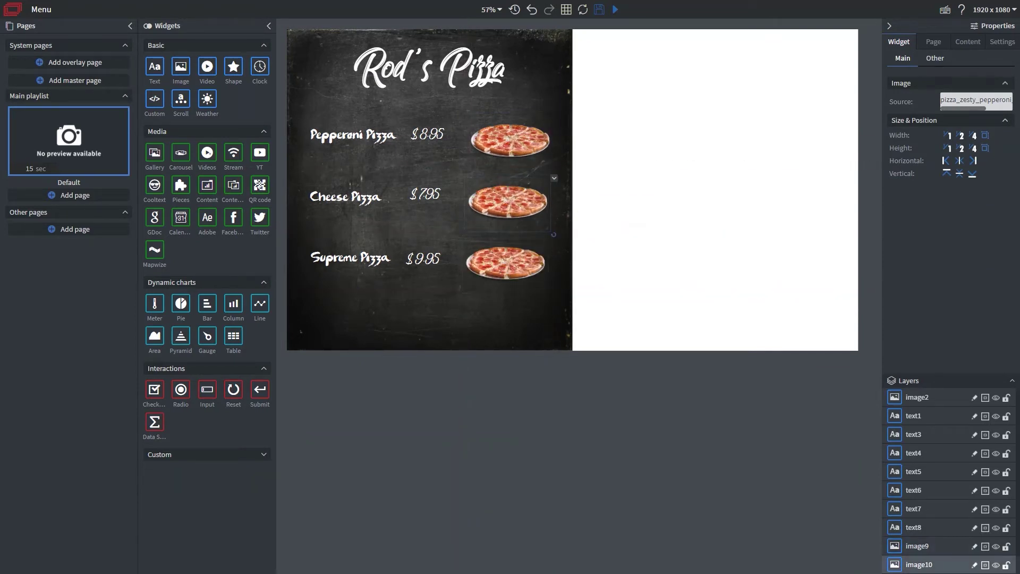
{"action": "left_click", "coordinate": [956, 102]}
{"action": "double_click", "coordinate": [116, 141]}
{"action": "left_click", "coordinate": [508, 266]}
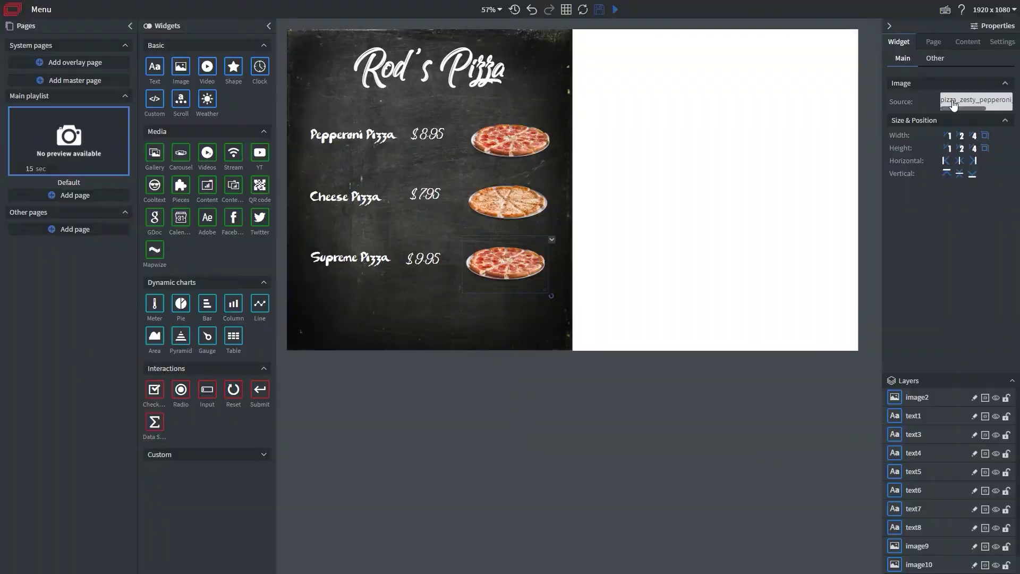
{"action": "left_click", "coordinate": [954, 103]}
{"action": "double_click", "coordinate": [365, 109]}
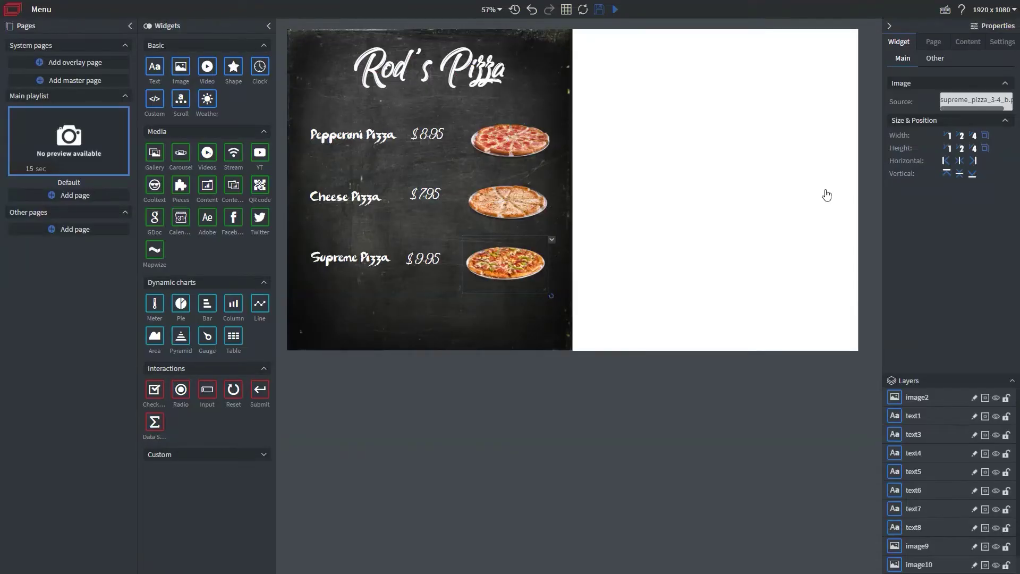
{"action": "left_click", "coordinate": [936, 58]}
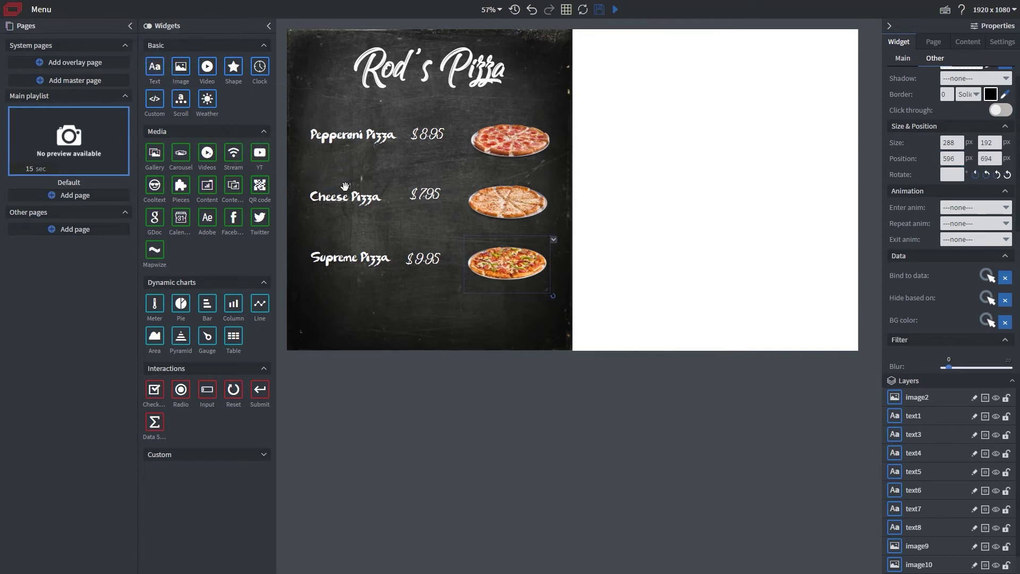
{"action": "left_click_drag", "start_coordinate": [347, 179], "coordinate": [363, 158]}
{"action": "left_click", "coordinate": [903, 58]}
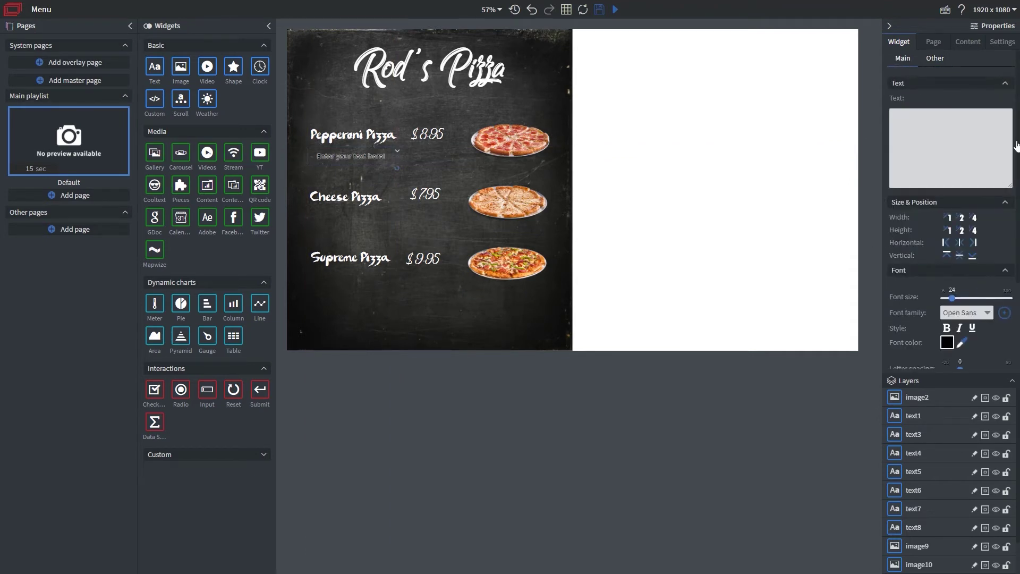
Step: Write the Pepperoni ('The classic American Pizza…') and Cheese (mozzarella, parmesan, muenster) descriptions
{"action": "left_click", "coordinate": [976, 137]}
{"action": "type", "text": "The c"}
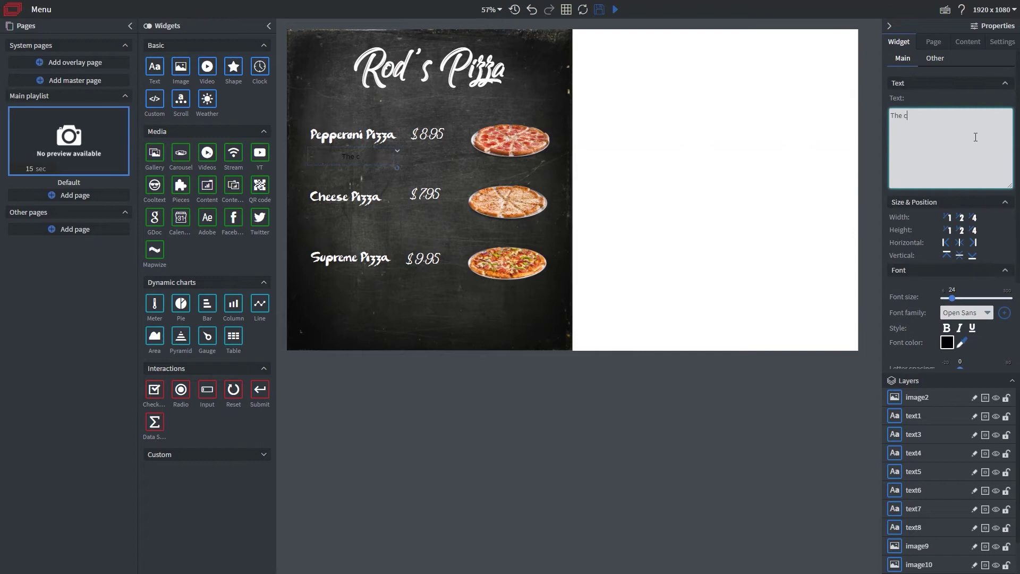
{"action": "type", "text": "lassic American Pizza, loaded with cheese and fresh pepperoni slices."}
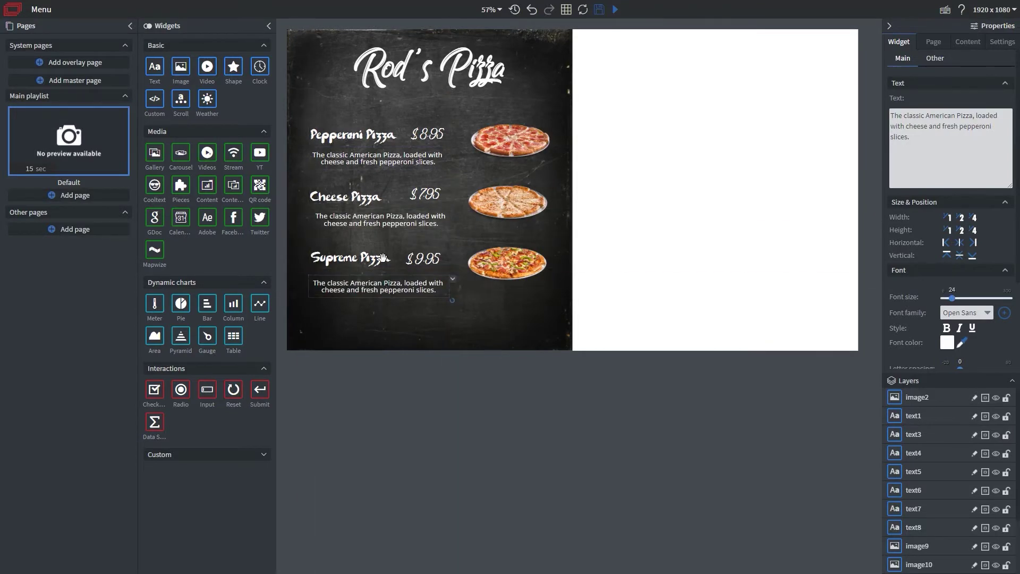
{"action": "left_click", "coordinate": [381, 220]}
{"action": "left_click_drag", "start_coordinate": [919, 139], "coordinate": [864, 119]}
{"action": "type", "text": "Cheese Lover's favorite, rich mozzer"}
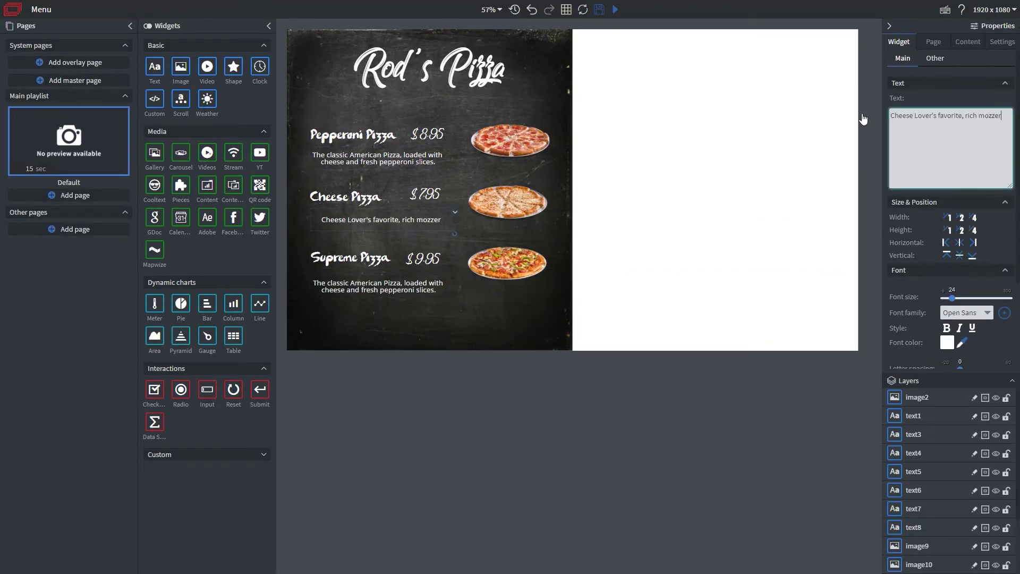
{"action": "type", "text": "ella, parmesan, and muenster piled on top of a thin crust"}
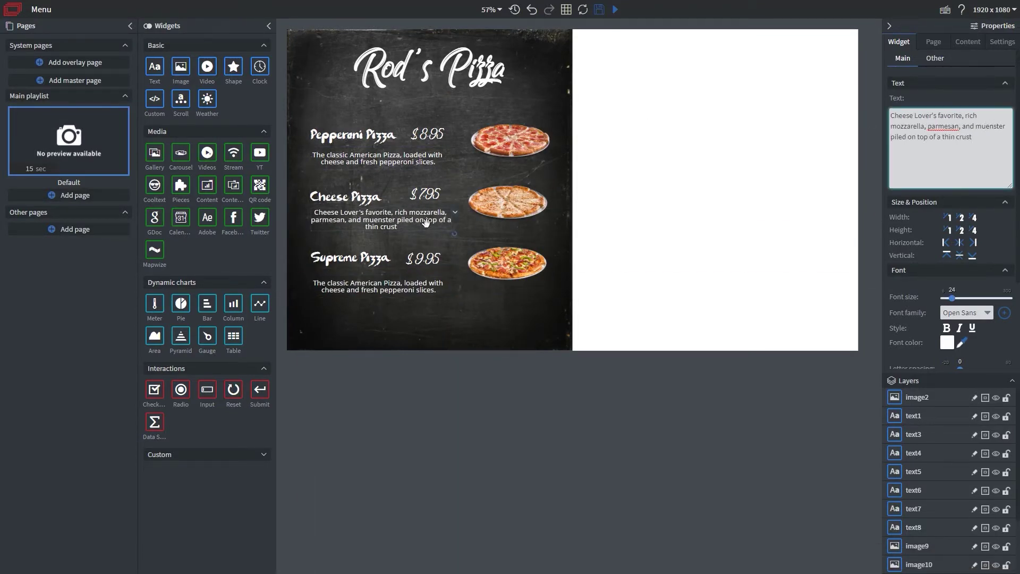
Step: Write the Supreme description: 'Fully loaded pizza with all your meats and veggies, all covered…'
{"action": "left_click", "coordinate": [400, 289]}
{"action": "left_click_drag", "start_coordinate": [915, 137], "coordinate": [876, 107]}
{"action": "type", "text": "Fully loaded pizza with all y"}
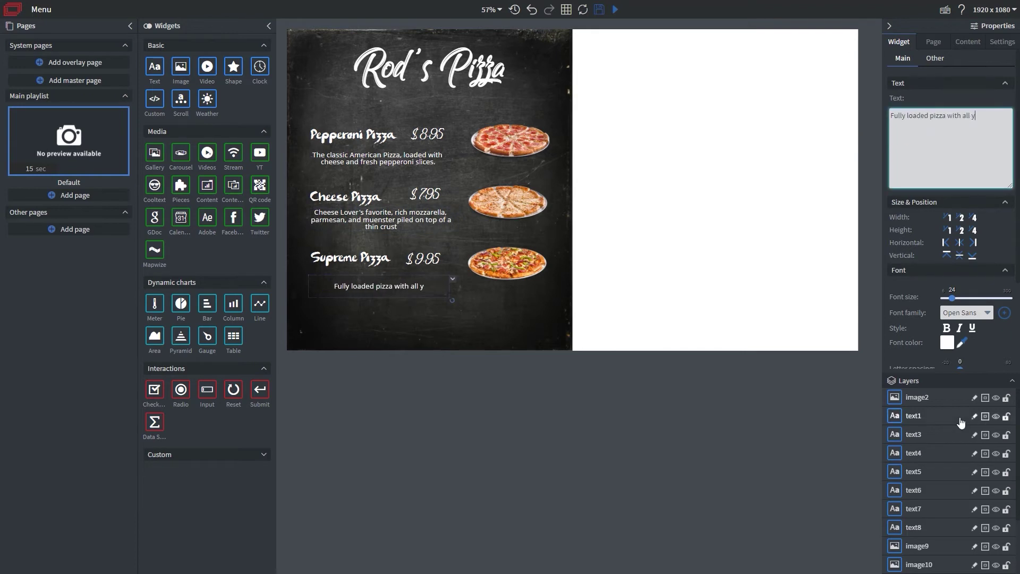
{"action": "type", "text": "our meats and veggies. All covered with our signature cheese and marinara sauce"}
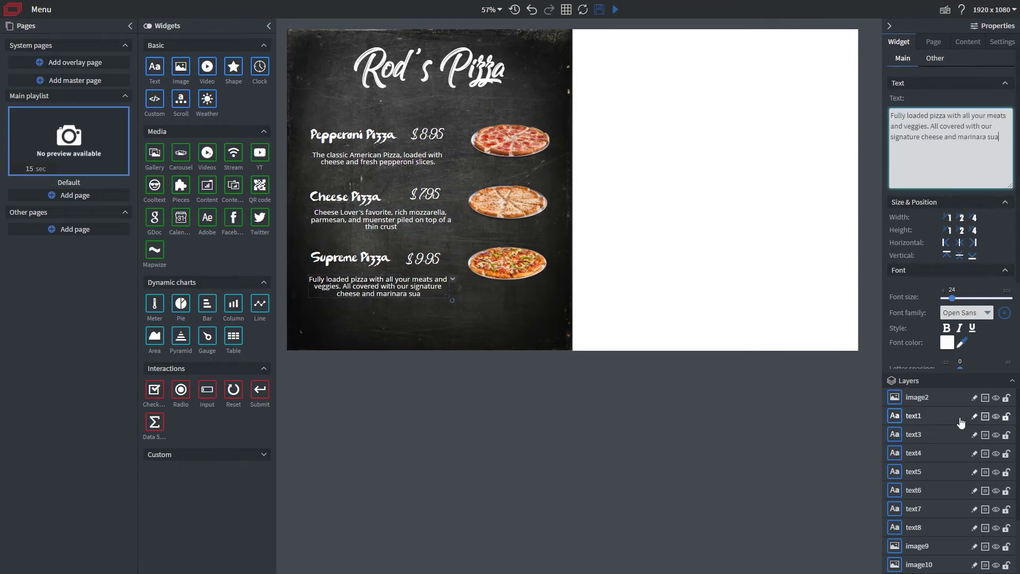
{"action": "left_click", "coordinate": [935, 126]}
{"action": "key", "text": "BackSpace"}
{"action": "key", "text": "BackSpace"}
{"action": "key", "text": "BackSpace"}
{"action": "type", "text": ", a"}
{"action": "left_click", "coordinate": [469, 325]}
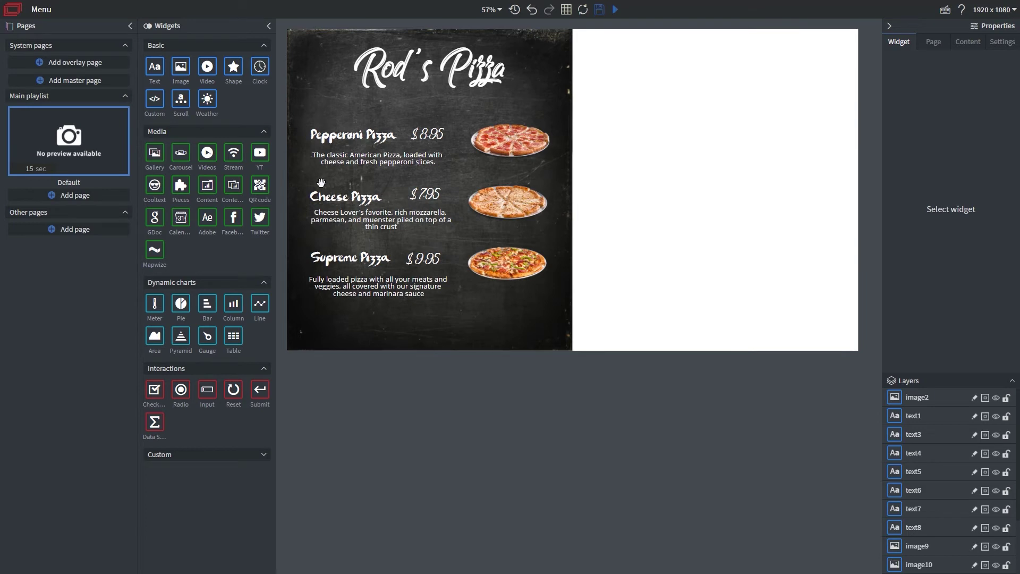
Step: Add a photo gallery at the top right, make it taller and wider, and align it right
{"action": "left_click_drag", "start_coordinate": [155, 153], "coordinate": [707, 72]}
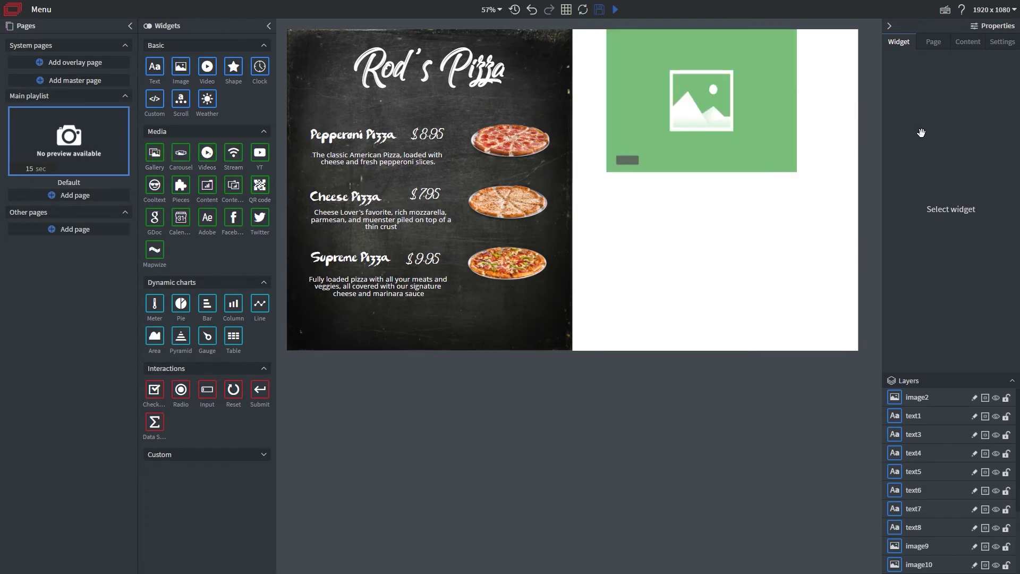
{"action": "left_click", "coordinate": [748, 115]}
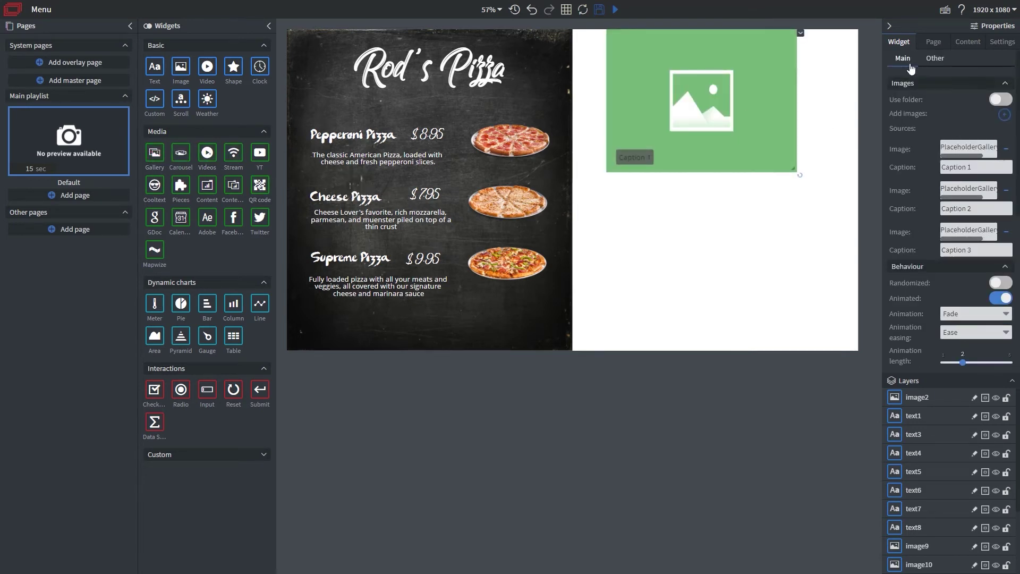
{"action": "scroll", "coordinate": [913, 286], "scroll_direction": "down", "scroll_amount": 3}
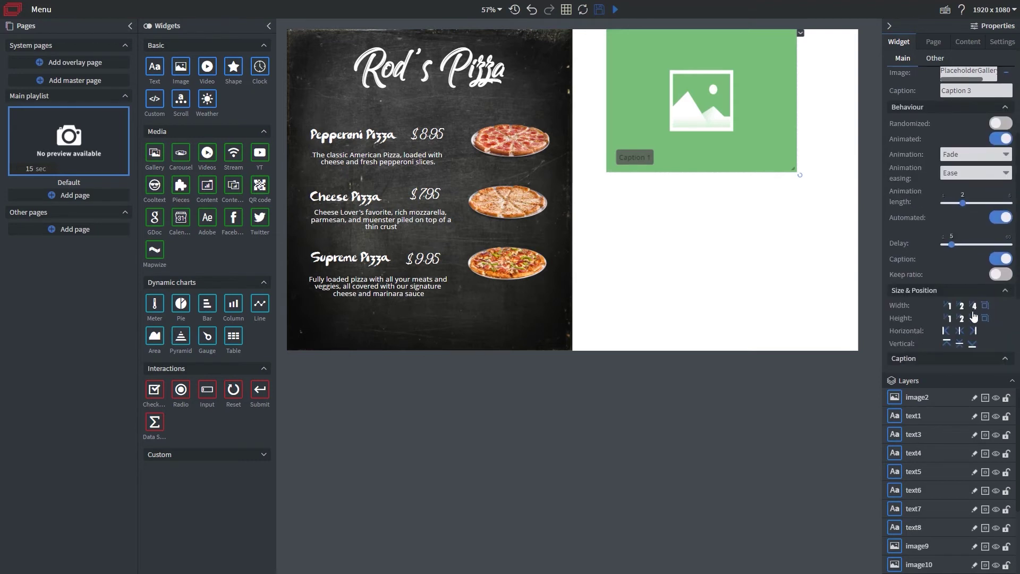
{"action": "left_click", "coordinate": [962, 319]}
{"action": "left_click", "coordinate": [963, 307]}
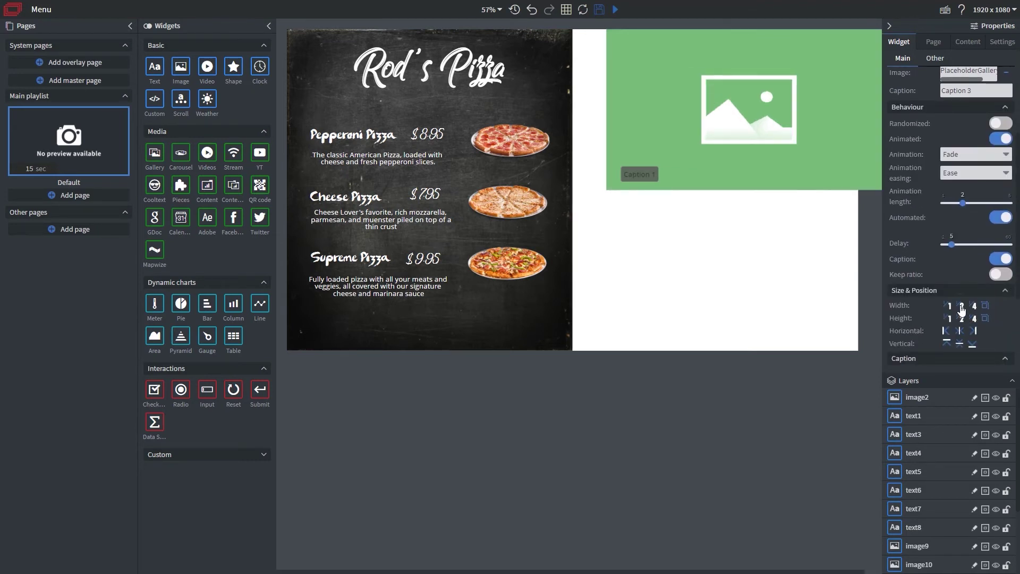
{"action": "left_click", "coordinate": [973, 331]}
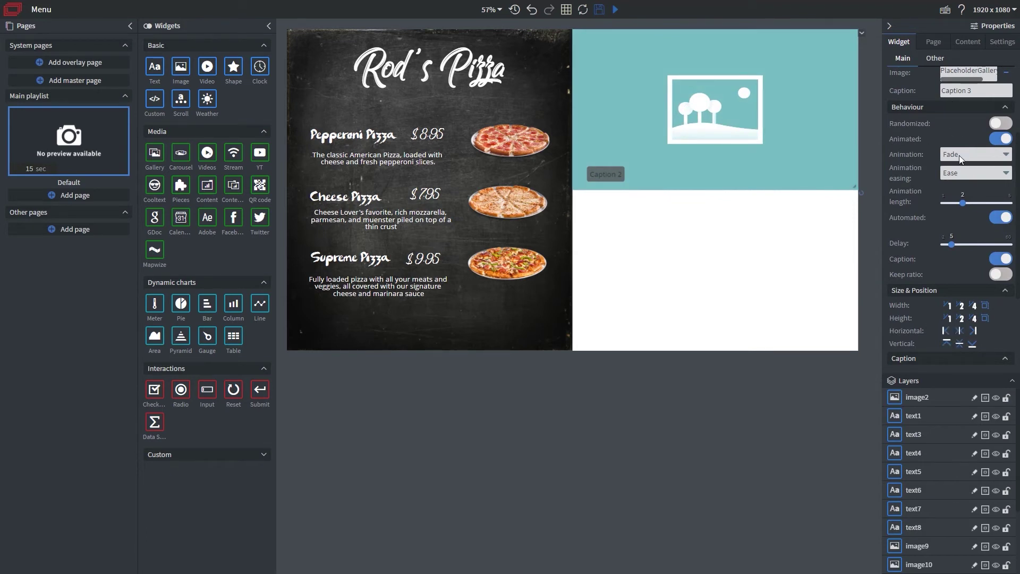
Step: Remove the third placeholder image and begin choosing Pizza1.jpg for the first gallery slot
{"action": "scroll", "coordinate": [962, 158], "scroll_direction": "up", "scroll_amount": 3}
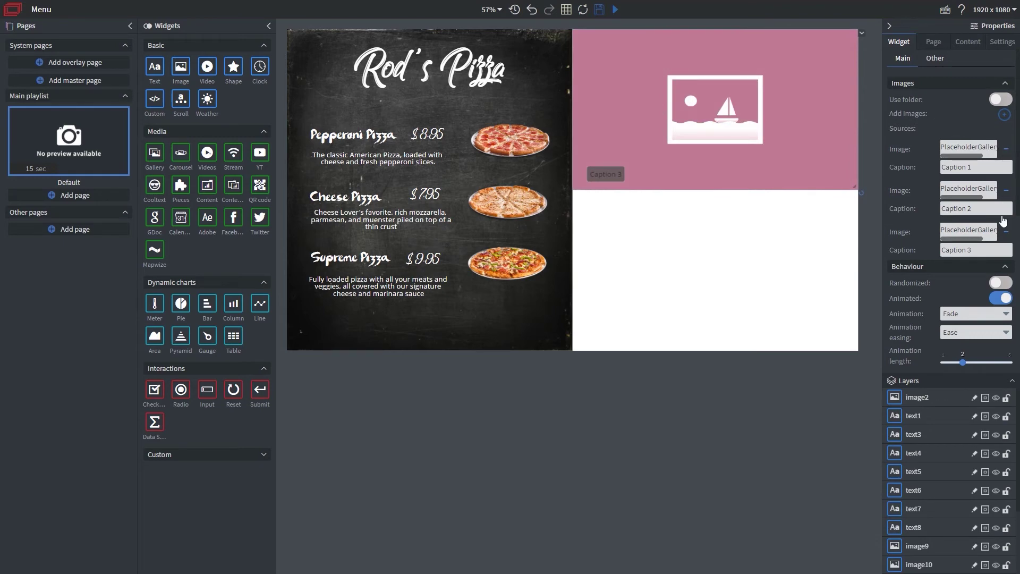
{"action": "left_click", "coordinate": [1007, 234]}
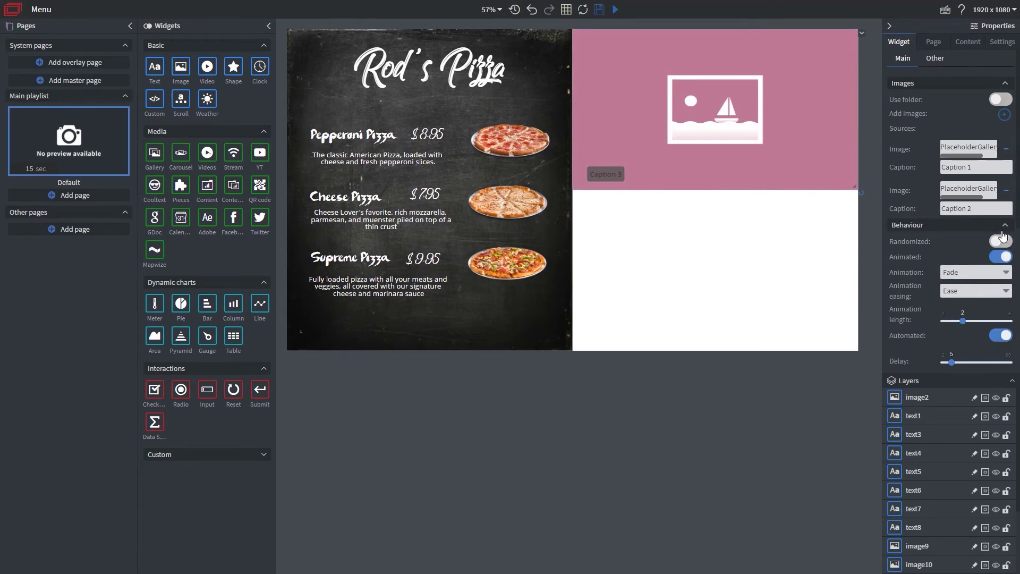
{"action": "left_click", "coordinate": [983, 152]}
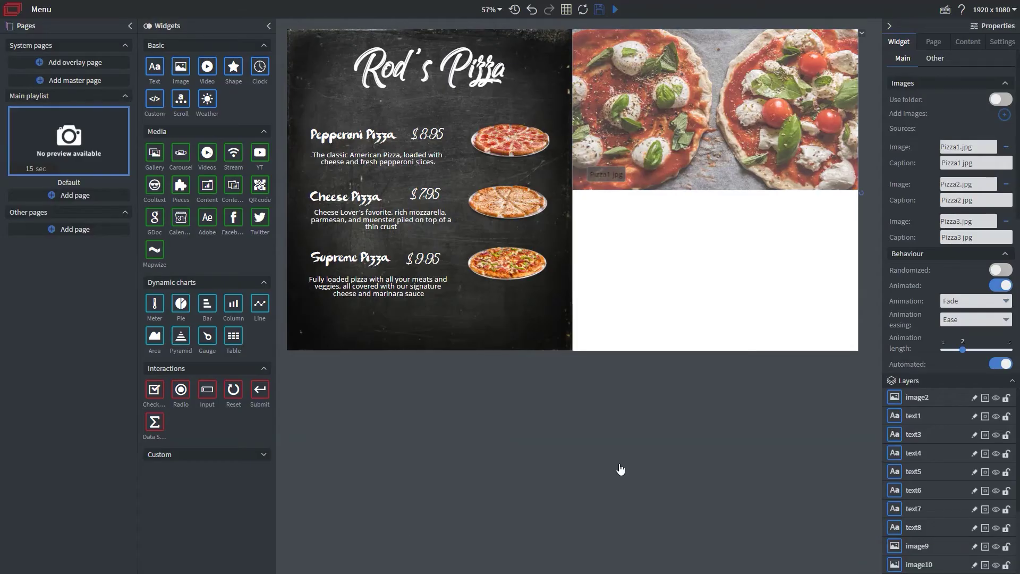
Step: Keep Fade as the gallery transition and leave the photo captions switched off
{"action": "left_click", "coordinate": [962, 303]}
{"action": "left_click", "coordinate": [960, 326]}
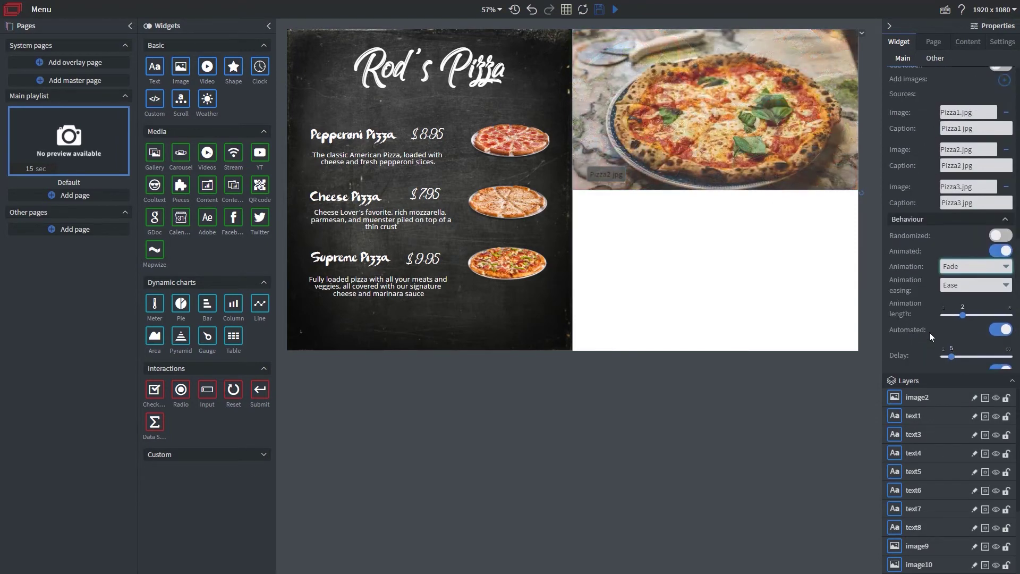
{"action": "scroll", "coordinate": [977, 301], "scroll_direction": "down", "scroll_amount": 3}
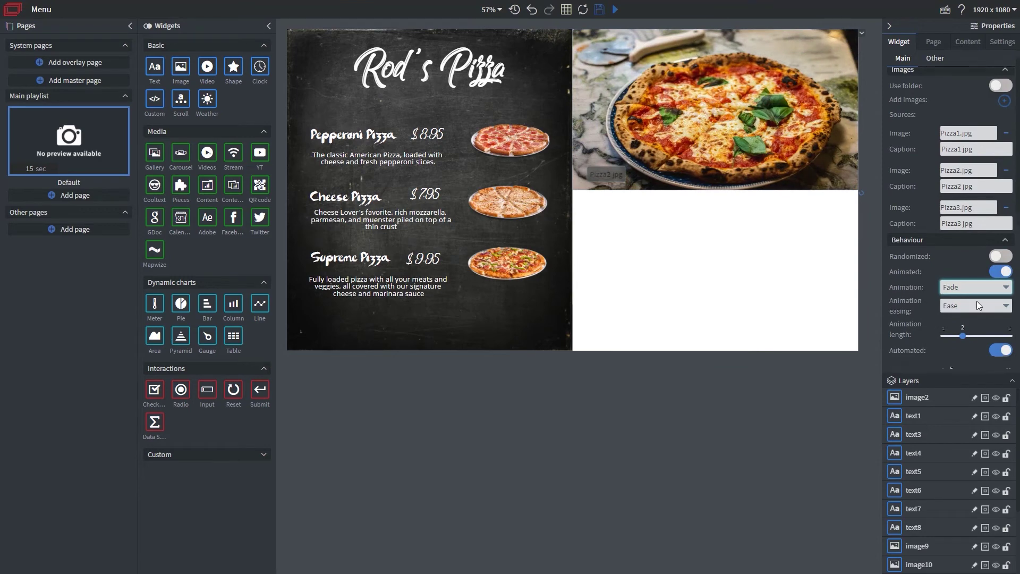
{"action": "left_click", "coordinate": [997, 301]}
{"action": "left_click", "coordinate": [998, 301]}
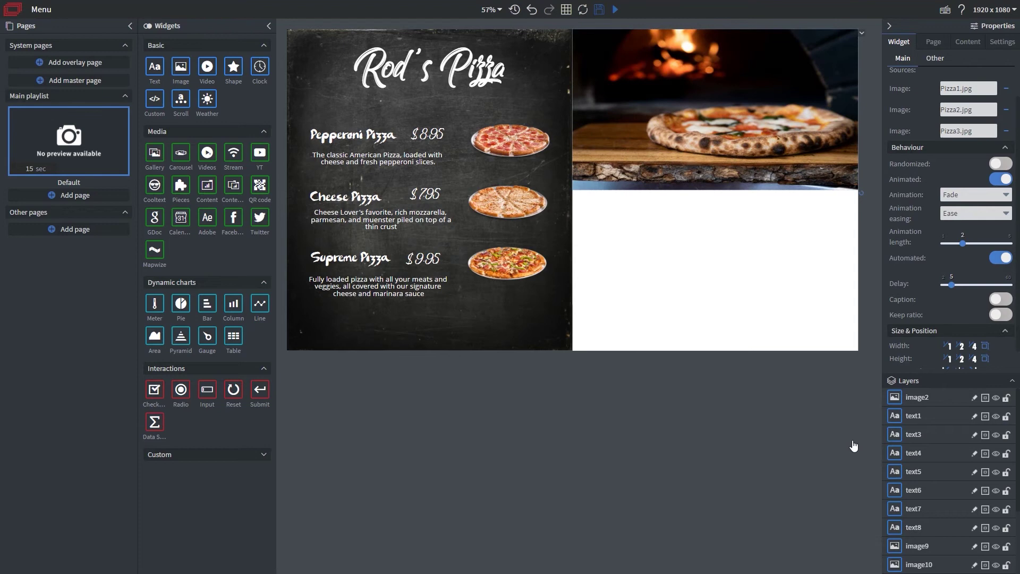
{"action": "scroll", "coordinate": [914, 460], "scroll_direction": "down", "scroll_amount": 3}
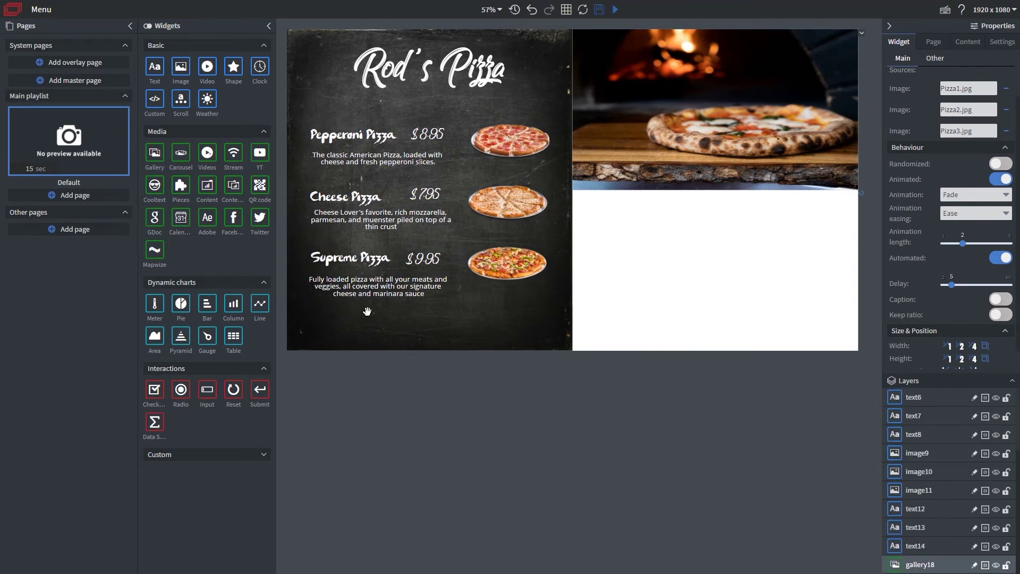
Step: Add a half-width, half-height video snapped bottom-right, with pizza 001.mp4 as its source
{"action": "left_click_drag", "start_coordinate": [207, 70], "coordinate": [642, 240]}
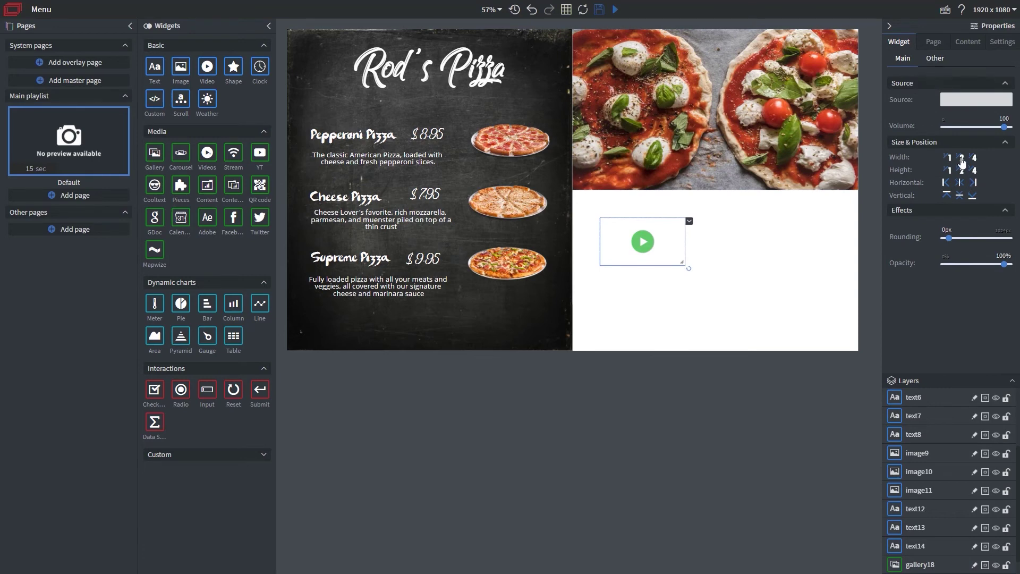
{"action": "left_click", "coordinate": [962, 159]}
{"action": "left_click", "coordinate": [973, 184]}
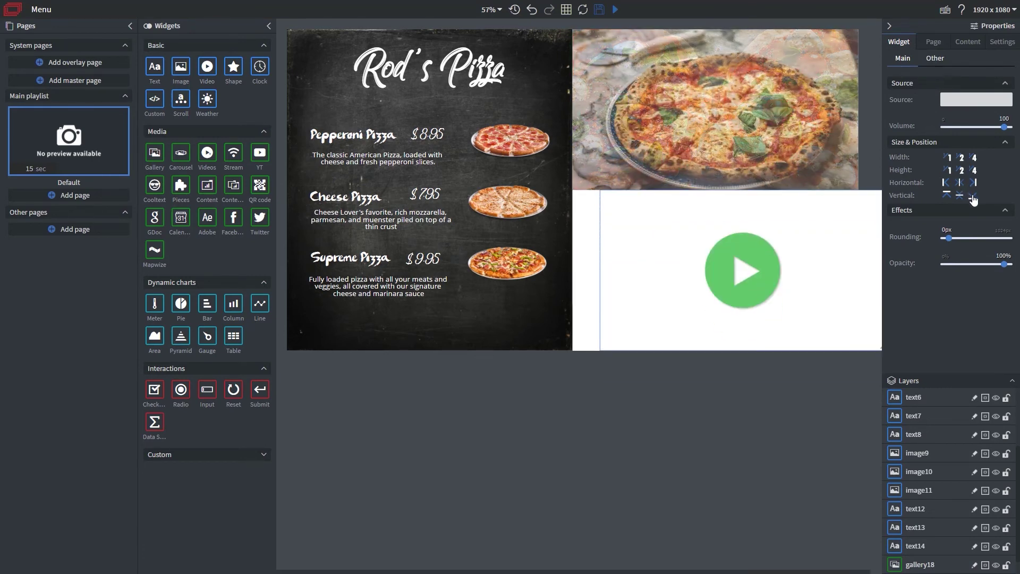
{"action": "left_click", "coordinate": [982, 100]}
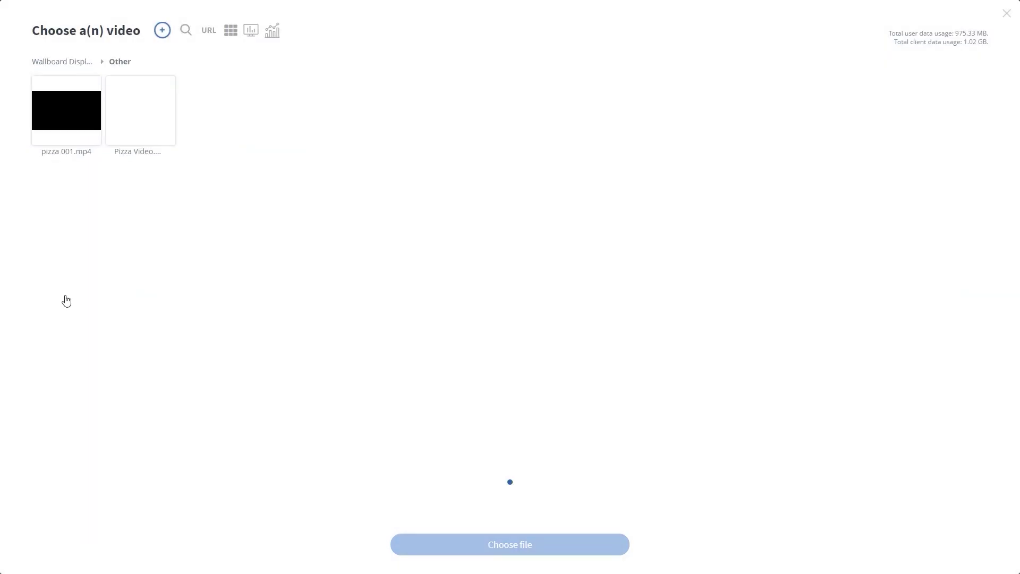
{"action": "left_click", "coordinate": [66, 110]}
{"action": "left_click", "coordinate": [511, 545]}
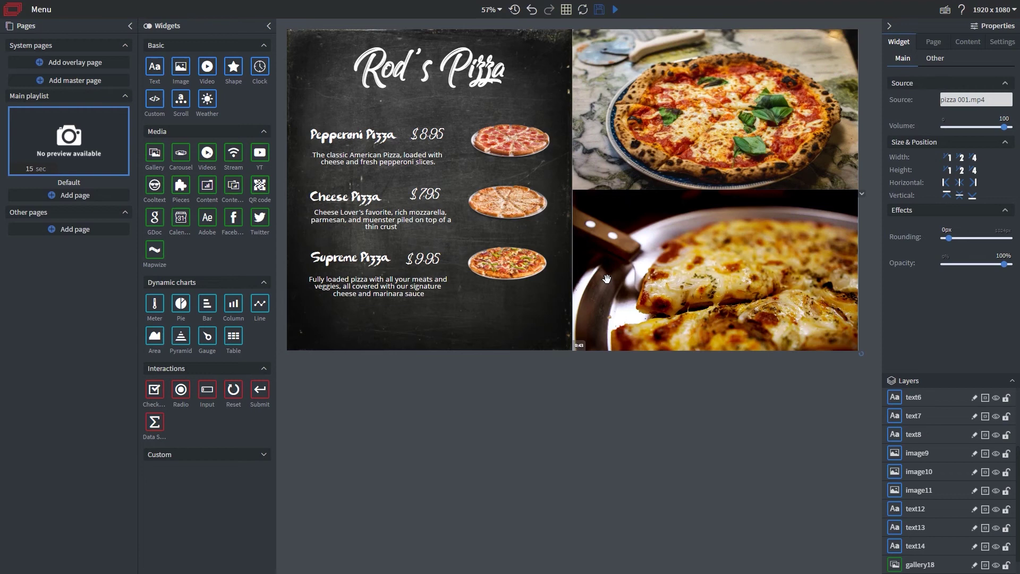
{"action": "left_click", "coordinate": [599, 426]}
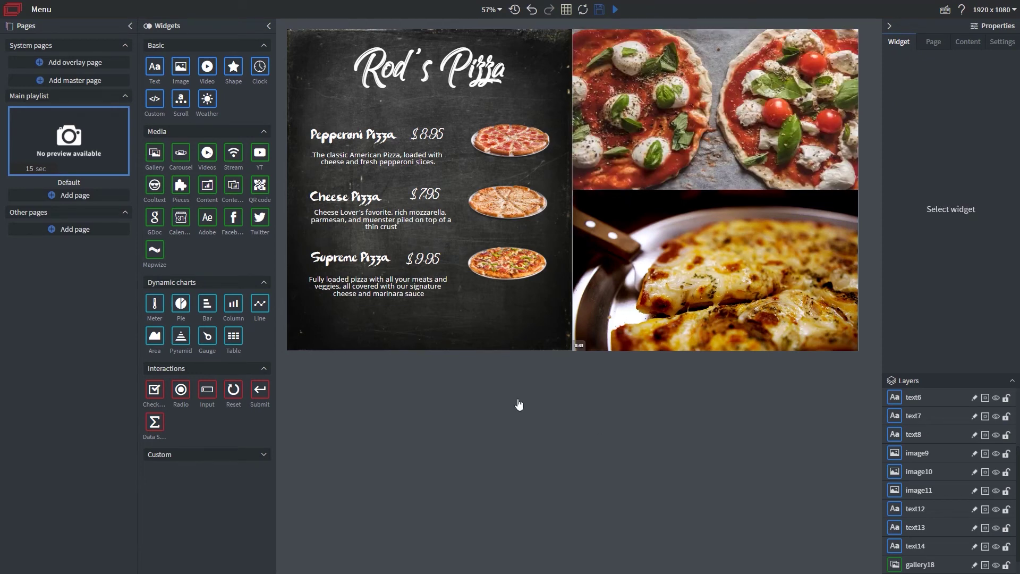
Step: Give the pepperoni pizza image a fadeIn entrance with a 1-second delay
{"action": "left_click", "coordinate": [514, 146]}
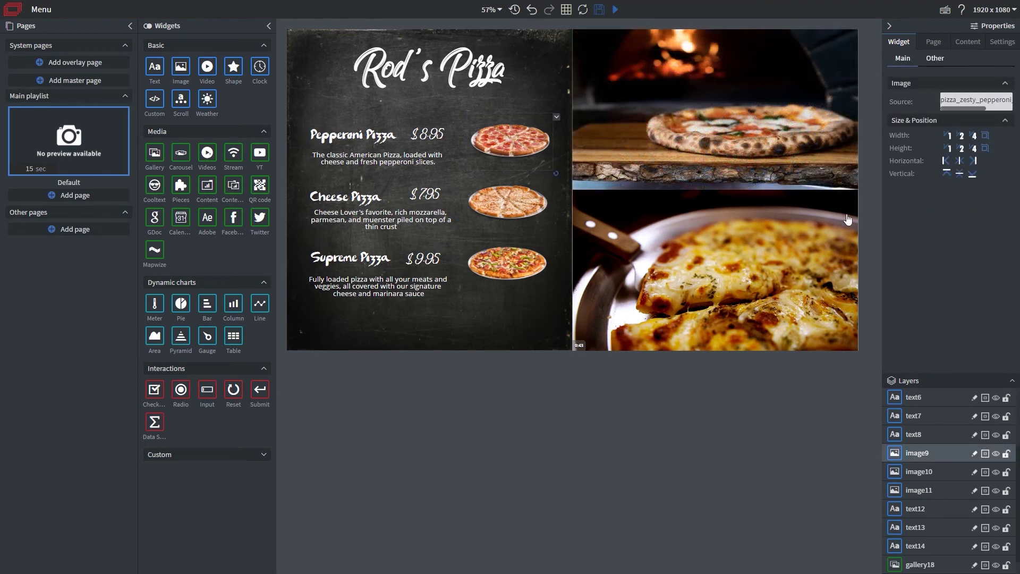
{"action": "left_click", "coordinate": [935, 58]}
{"action": "left_click", "coordinate": [950, 261]}
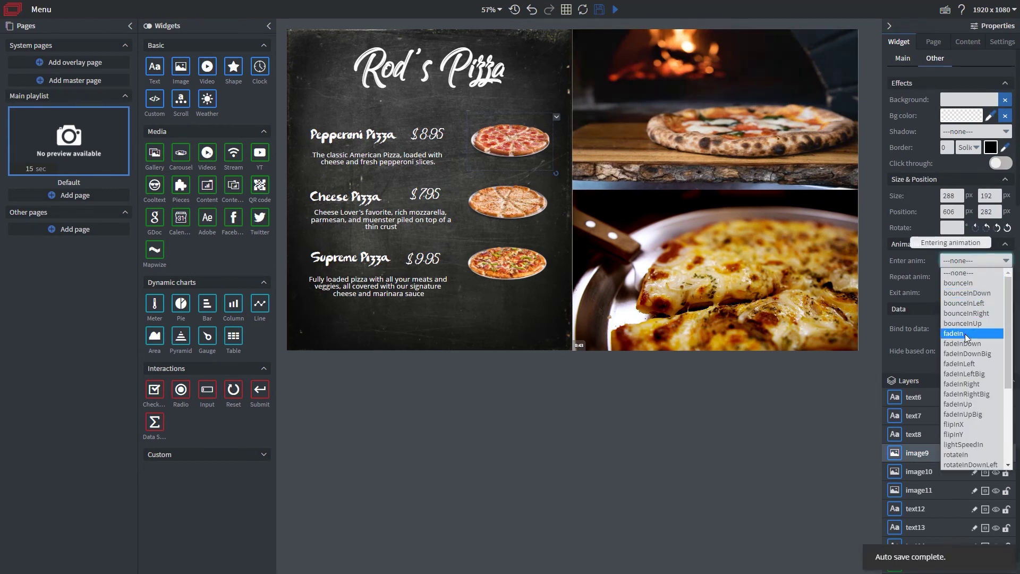
{"action": "left_click", "coordinate": [967, 334]}
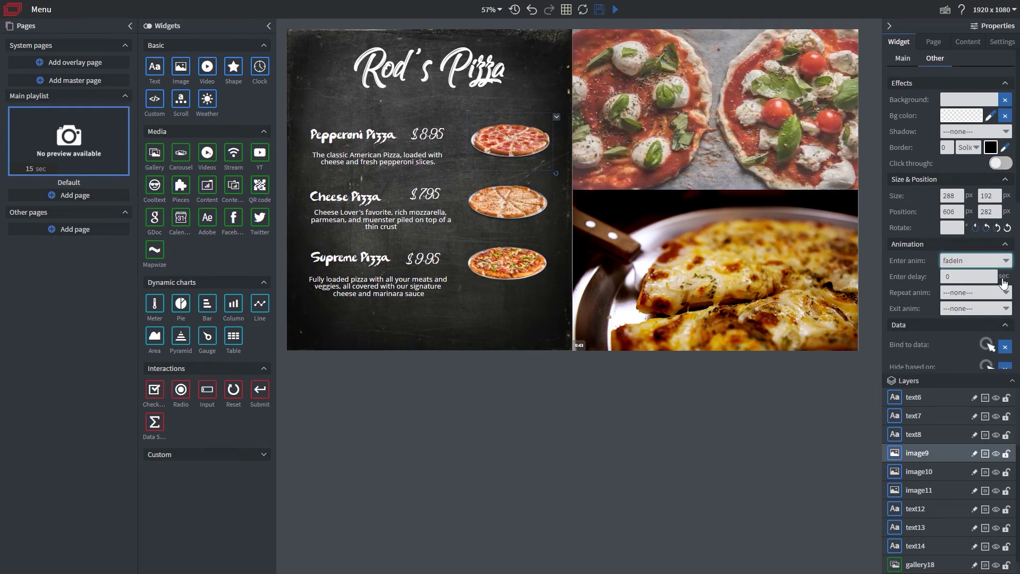
{"action": "left_click", "coordinate": [954, 276]}
{"action": "type", "text": "1"}
{"action": "left_click", "coordinate": [522, 211]}
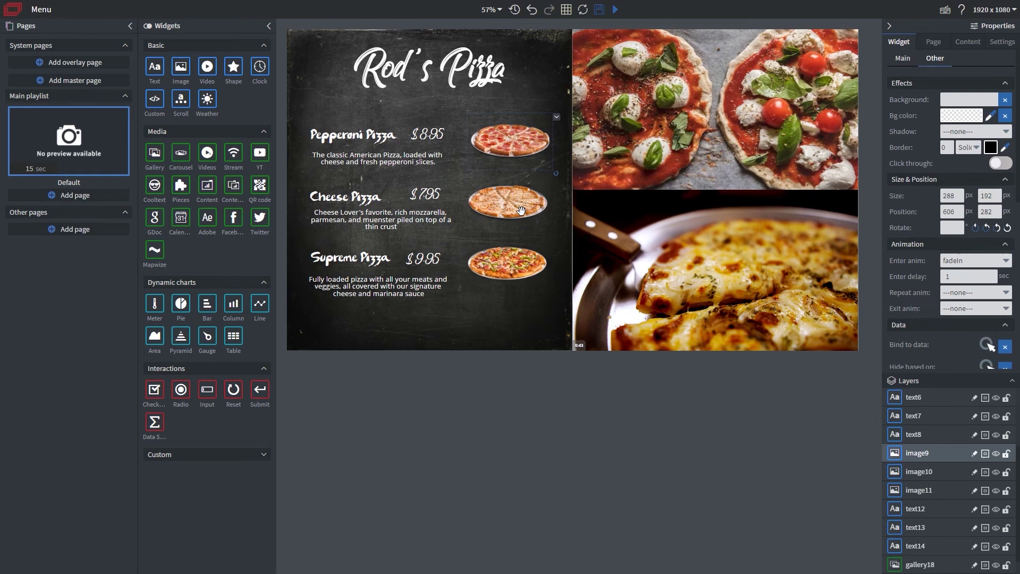
Step: Give the cheese pizza image a fadeIn entrance with a 1-second delay
{"action": "key", "text": "Tab"}
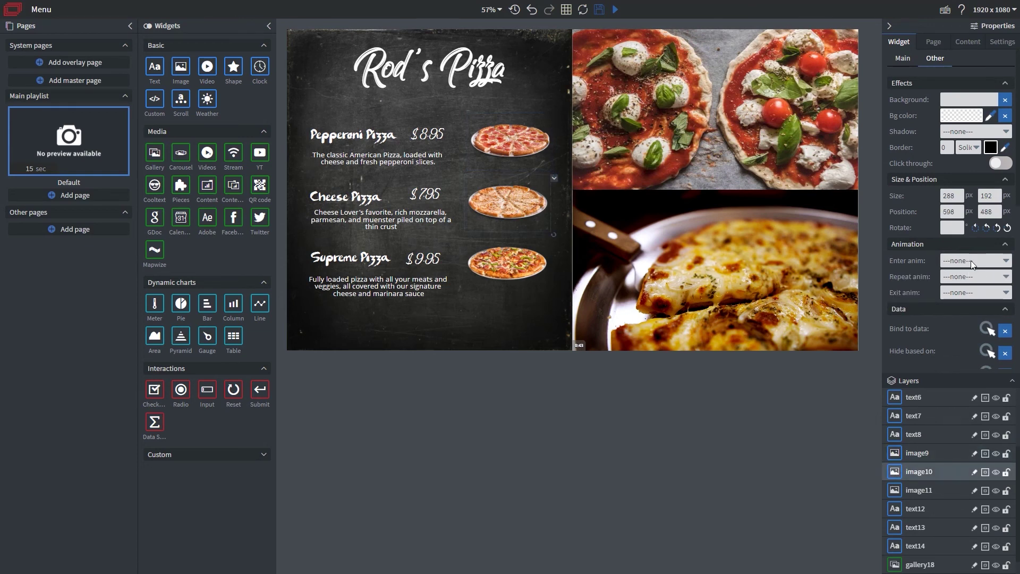
{"action": "left_click", "coordinate": [966, 266]}
{"action": "left_click", "coordinate": [967, 333]}
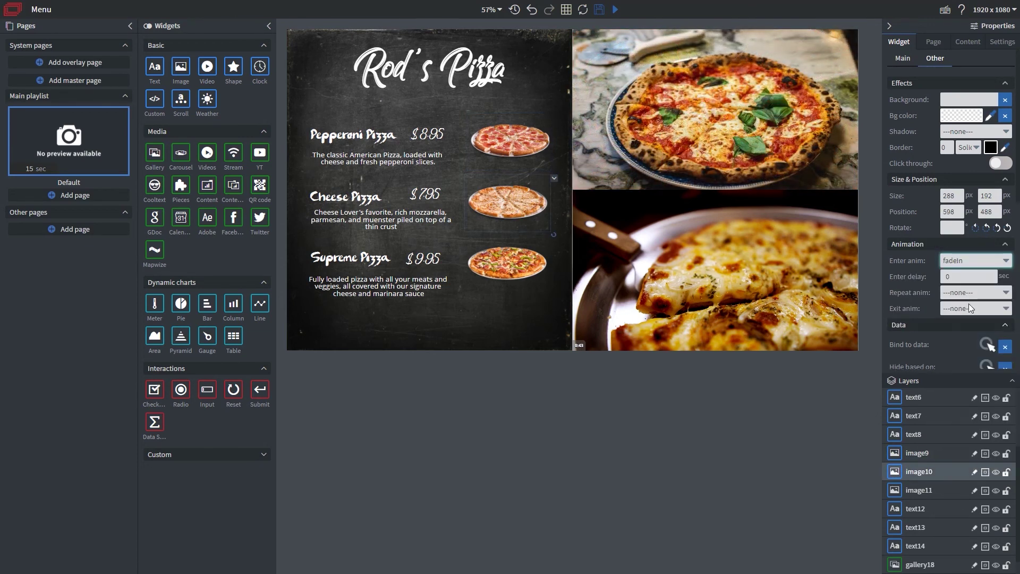
{"action": "double_click", "coordinate": [963, 280]}
{"action": "type", "text": "1"}
Step: Make the Supreme Pizza description fade in from the right after a 3-second delay
{"action": "left_click", "coordinate": [523, 262]}
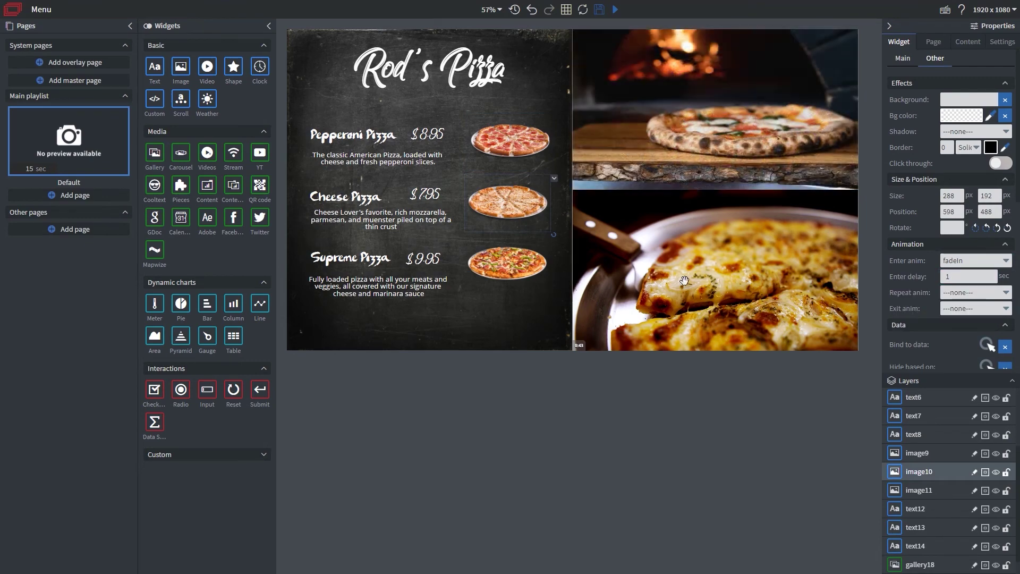
{"action": "left_click", "coordinate": [684, 280]}
{"action": "left_click", "coordinate": [976, 228]}
{"action": "left_click", "coordinate": [972, 389]}
{"action": "left_click", "coordinate": [505, 266]}
{"action": "left_click", "coordinate": [400, 286]}
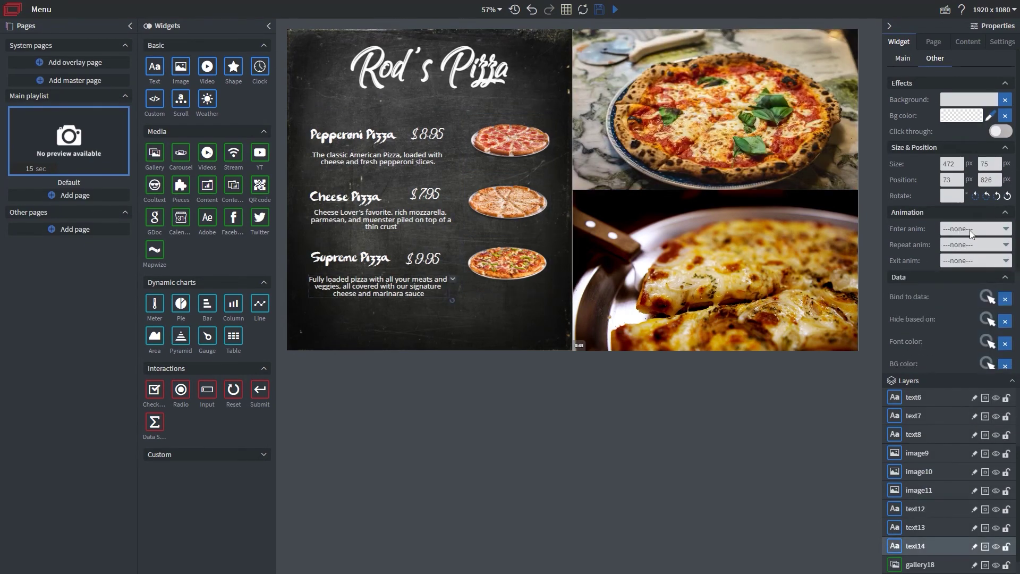
{"action": "left_click", "coordinate": [972, 230]}
{"action": "left_click", "coordinate": [971, 380]}
{"action": "double_click", "coordinate": [964, 245]}
{"action": "type", "text": "3"}
{"action": "left_click", "coordinate": [664, 415]}
Step: Set the Supreme Pizza title's entrance to fade in from the left
{"action": "left_click", "coordinate": [402, 287]}
{"action": "left_click", "coordinate": [423, 259]}
{"action": "left_click", "coordinate": [976, 228]}
{"action": "left_click", "coordinate": [970, 380]}
{"action": "double_click", "coordinate": [964, 245]}
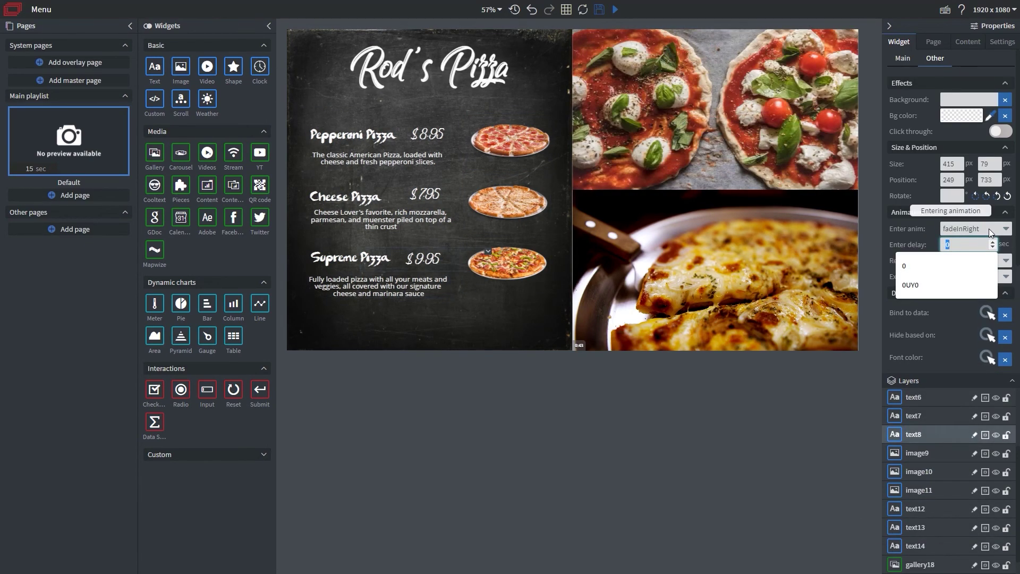
{"action": "left_click", "coordinate": [393, 320]}
{"action": "left_click", "coordinate": [425, 260]}
{"action": "left_click", "coordinate": [425, 259]}
{"action": "left_click", "coordinate": [976, 229]}
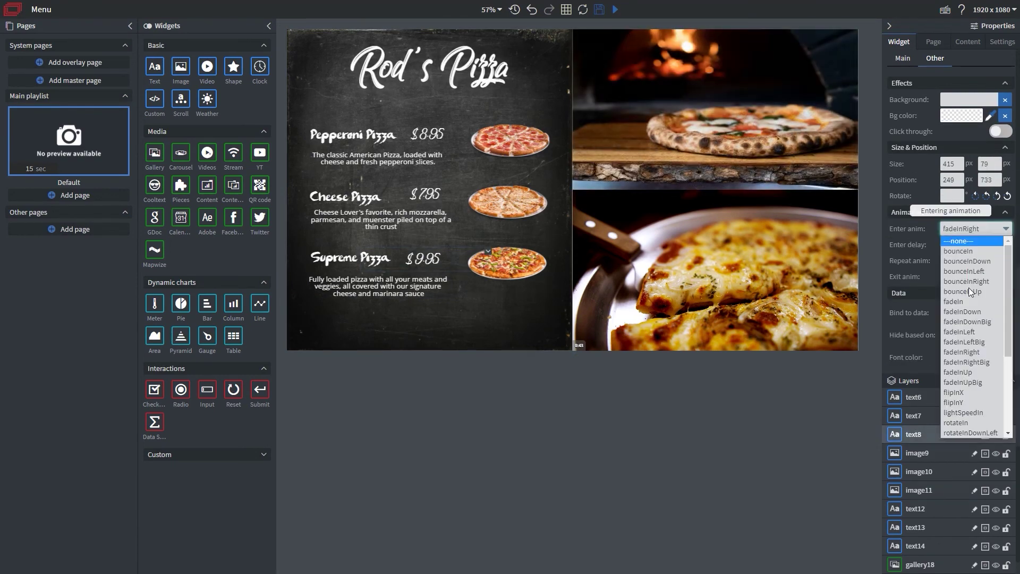
Step: Switch the Supreme description to fade in from the left and adjust the title's entrance delay
{"action": "left_click", "coordinate": [972, 336]}
{"action": "left_click", "coordinate": [403, 287]}
{"action": "left_click", "coordinate": [976, 228]}
{"action": "left_click", "coordinate": [971, 335]}
{"action": "left_click", "coordinate": [425, 260]}
{"action": "left_click", "coordinate": [977, 245]}
Step: Give the Cheese Pizza description and title fadeIn entrance animations
{"action": "left_click", "coordinate": [381, 220]}
{"action": "left_click", "coordinate": [973, 245]}
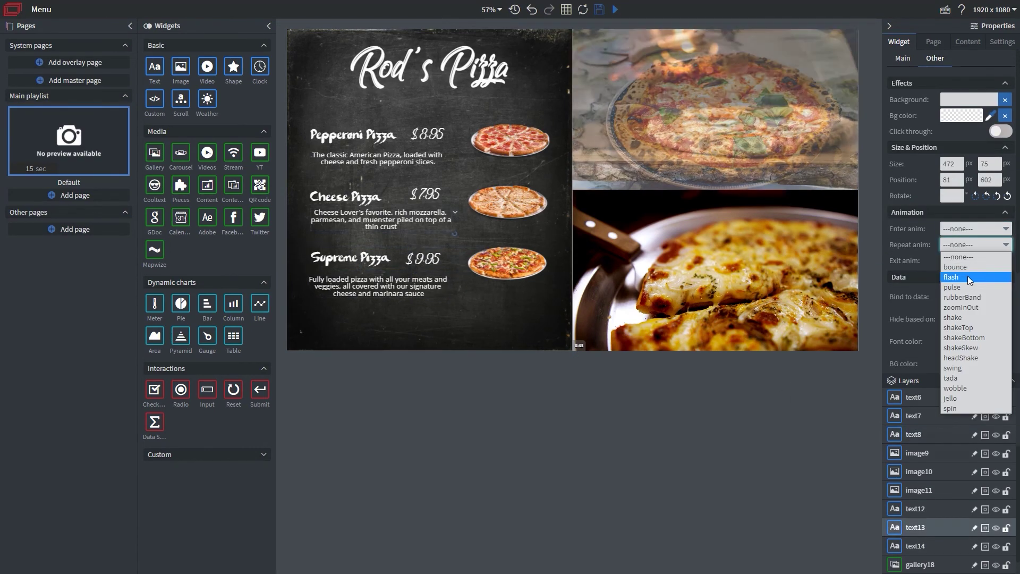
{"action": "left_click", "coordinate": [976, 228]}
{"action": "left_click", "coordinate": [971, 336]}
{"action": "left_click", "coordinate": [970, 245]}
{"action": "left_click", "coordinate": [425, 194]}
Step: Make the Pepperoni Pizza title fade in from the left
{"action": "left_click", "coordinate": [946, 245]}
{"action": "left_click", "coordinate": [345, 197]}
{"action": "left_click", "coordinate": [975, 229]}
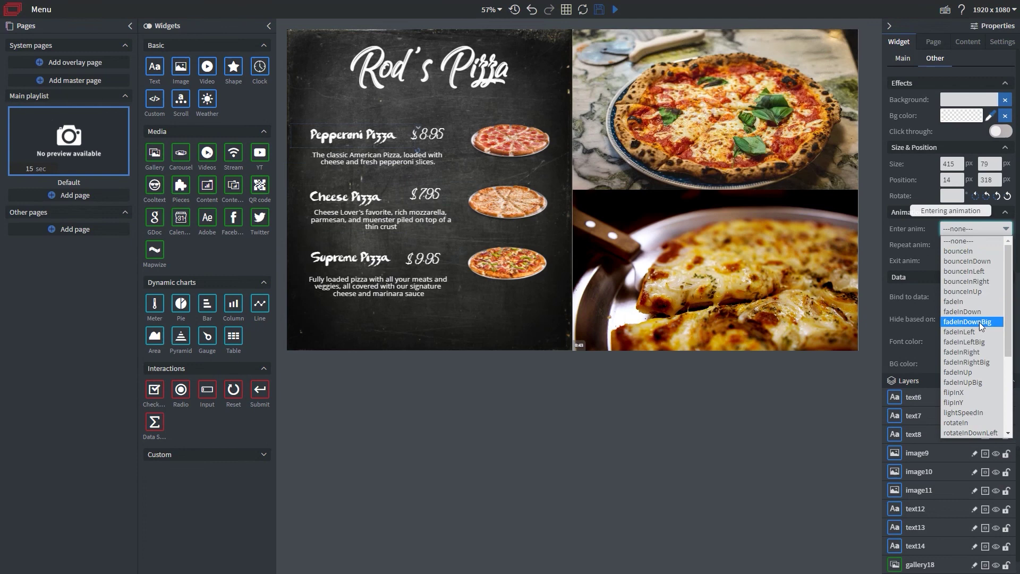
{"action": "left_click", "coordinate": [359, 137]}
{"action": "left_click", "coordinate": [378, 158]}
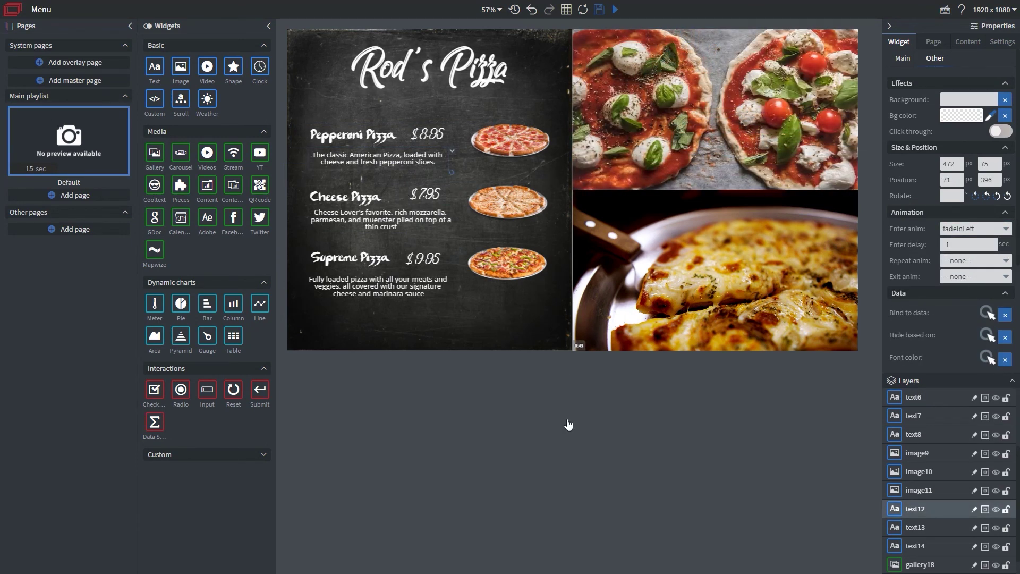
Step: Save the Rod's Pizza menu board with its new entrance animations
{"action": "mouse_move", "coordinate": [620, 12]}
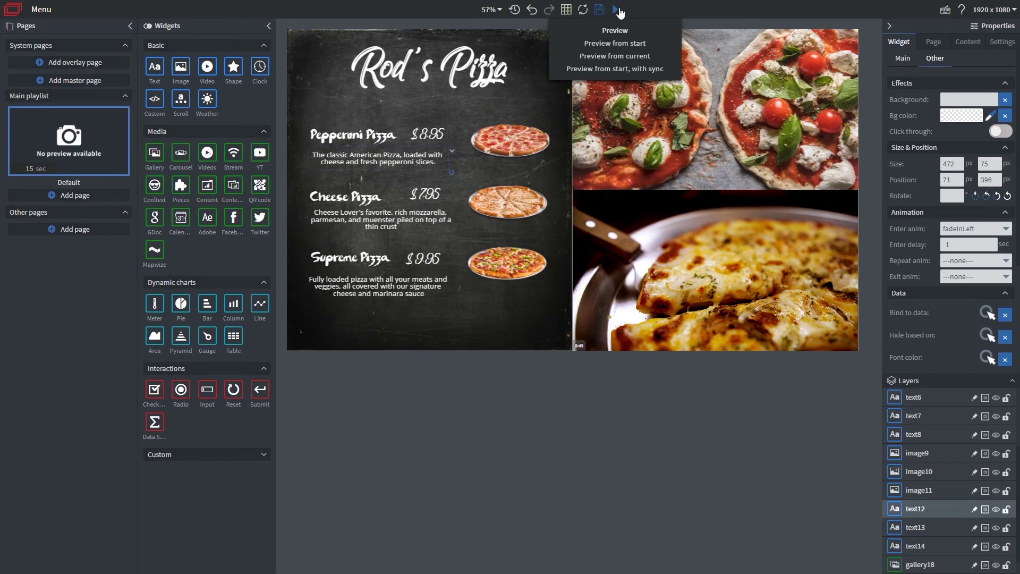
{"action": "left_click", "coordinate": [600, 10]}
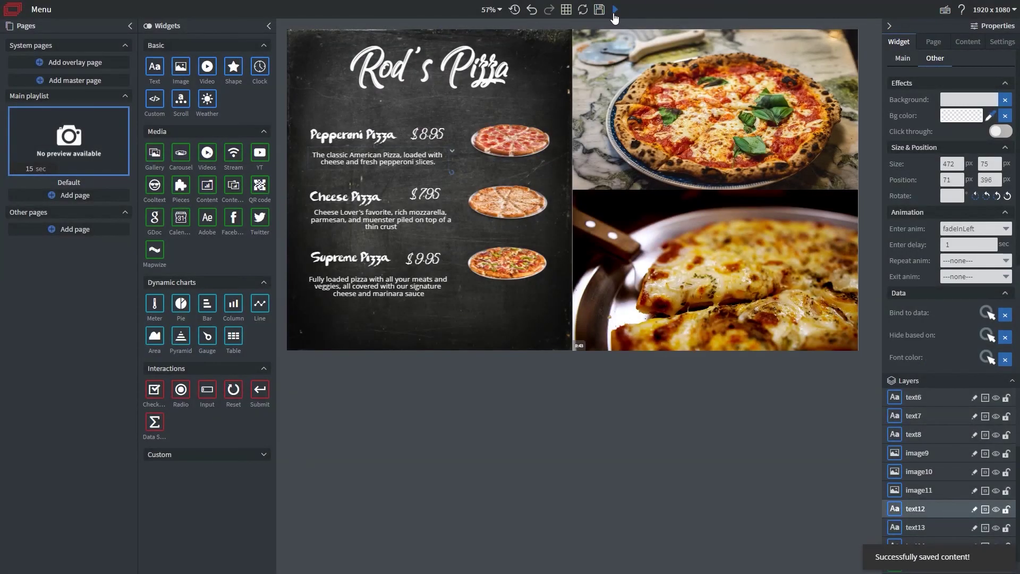
{"action": "mouse_move", "coordinate": [615, 17]}
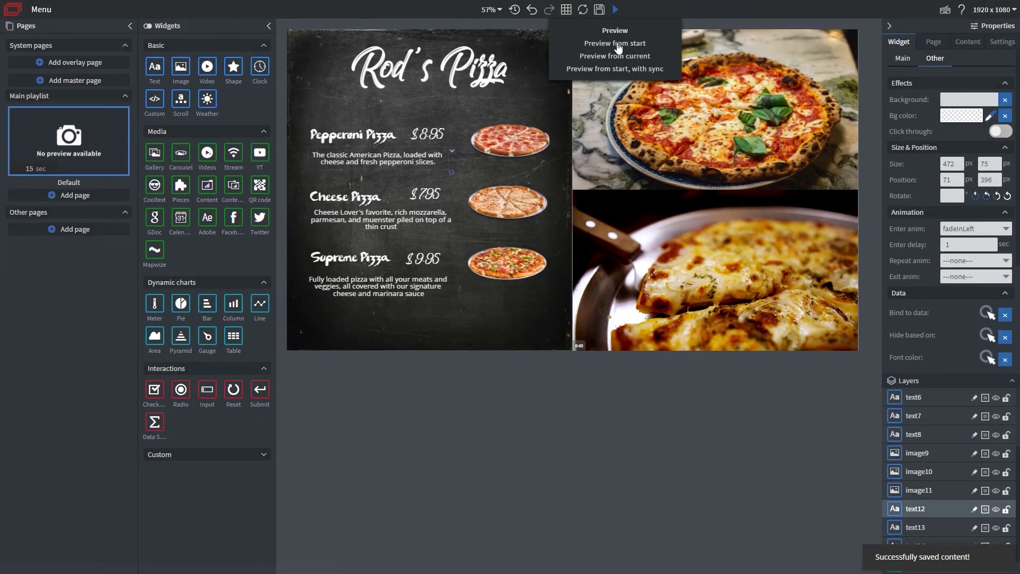